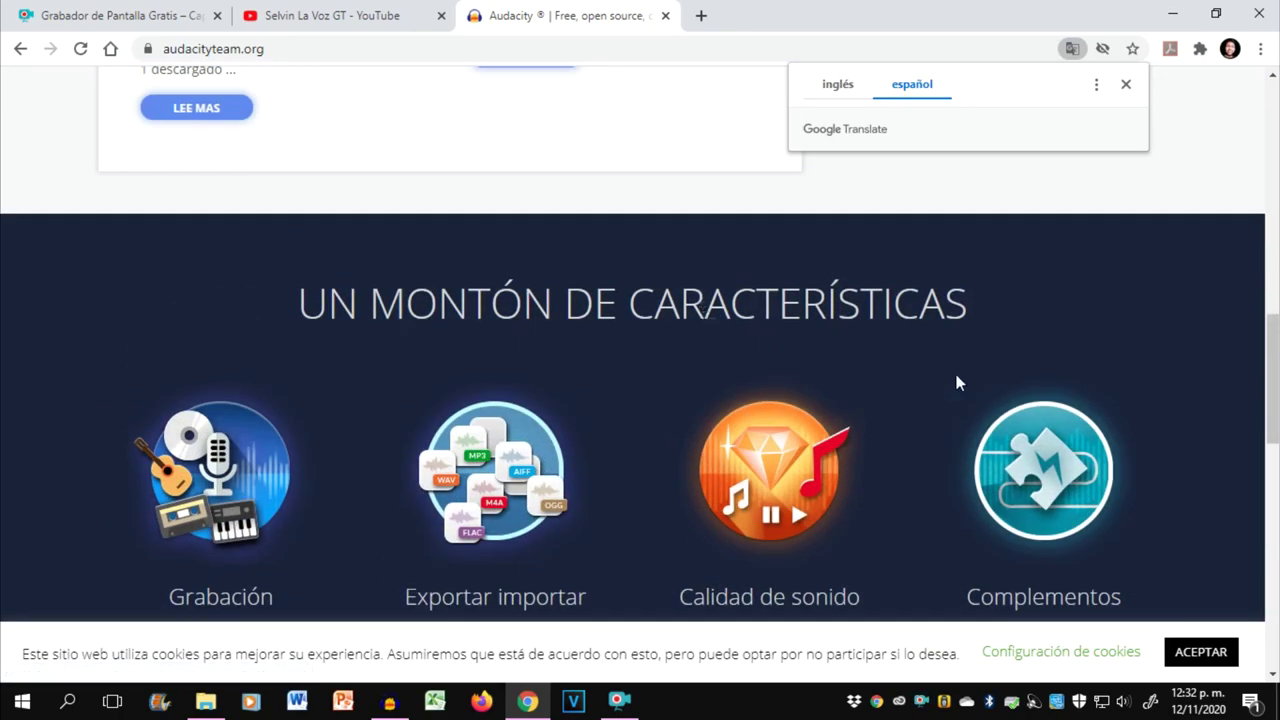
# - Look over the features section of the Audacity website, close that page and switch to the Audacity program
pyautogui.scroll(-10, 955, 382)
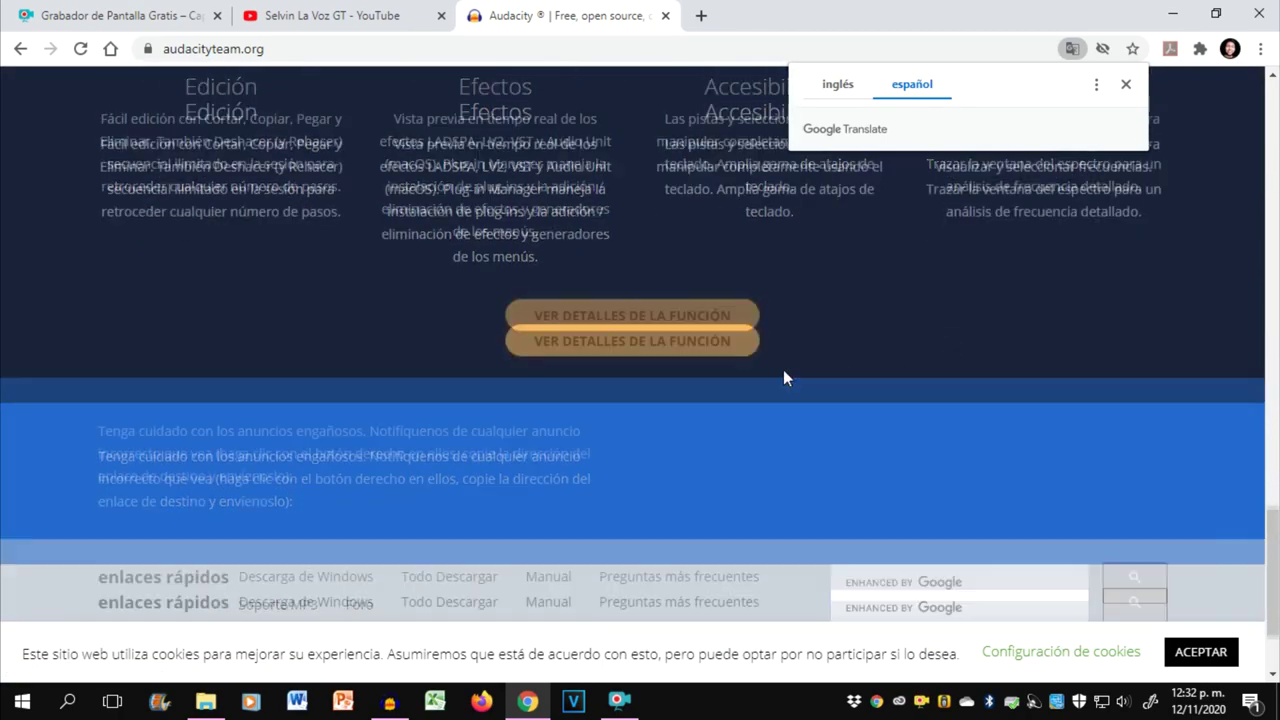
pyautogui.scroll(5, 783, 378)
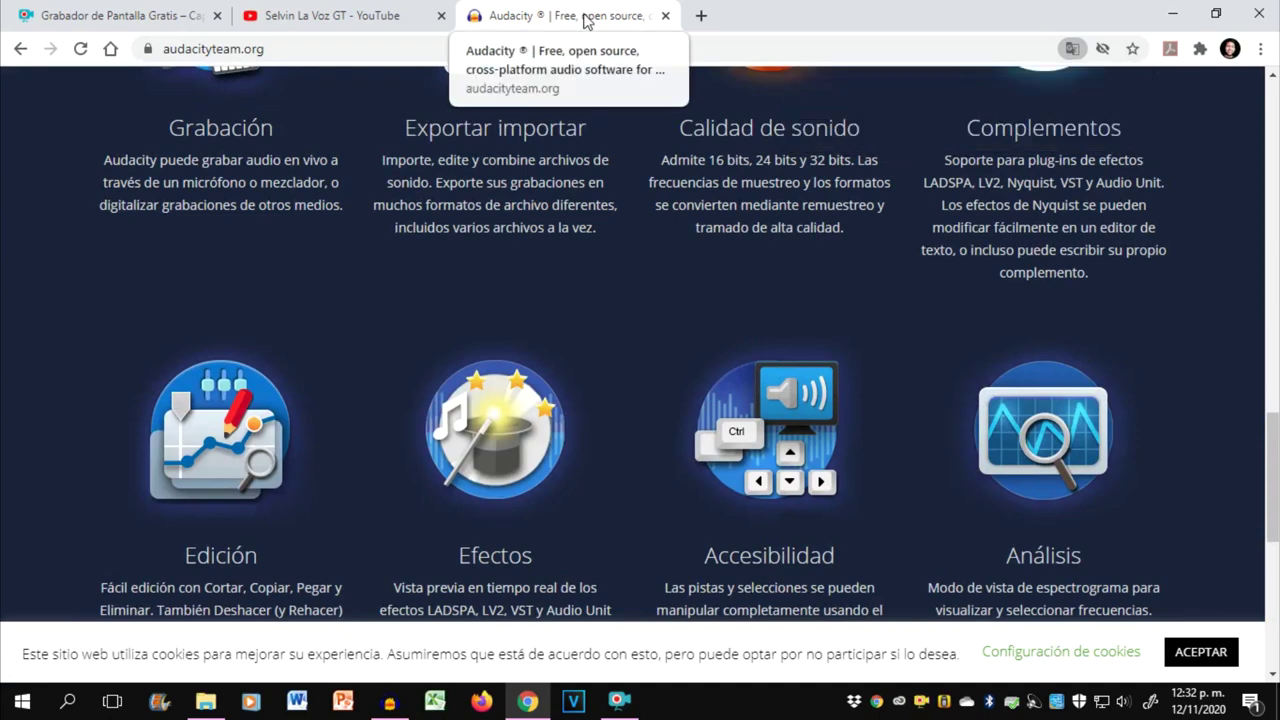
pyautogui.click(665, 15)
pyautogui.click(393, 705)
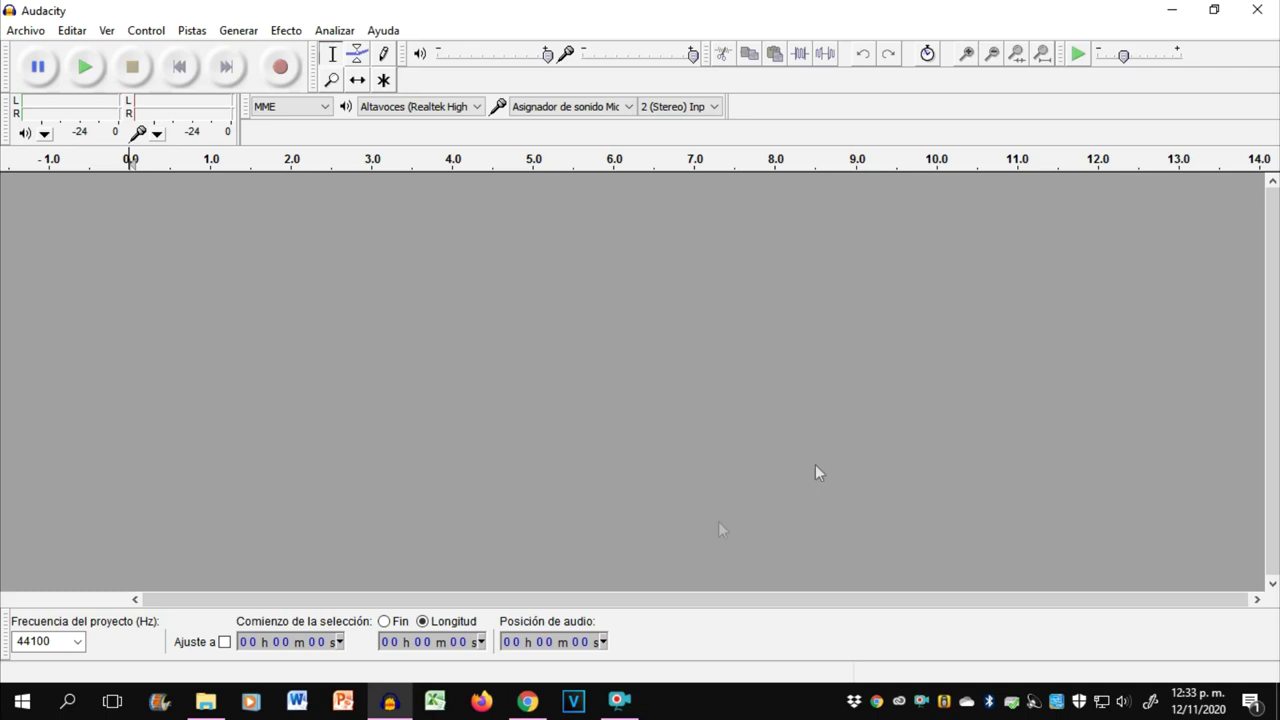
# - Import the Bailé MP3 song from its folder in File Explorer into the empty Audacity project
pyautogui.click(208, 703)
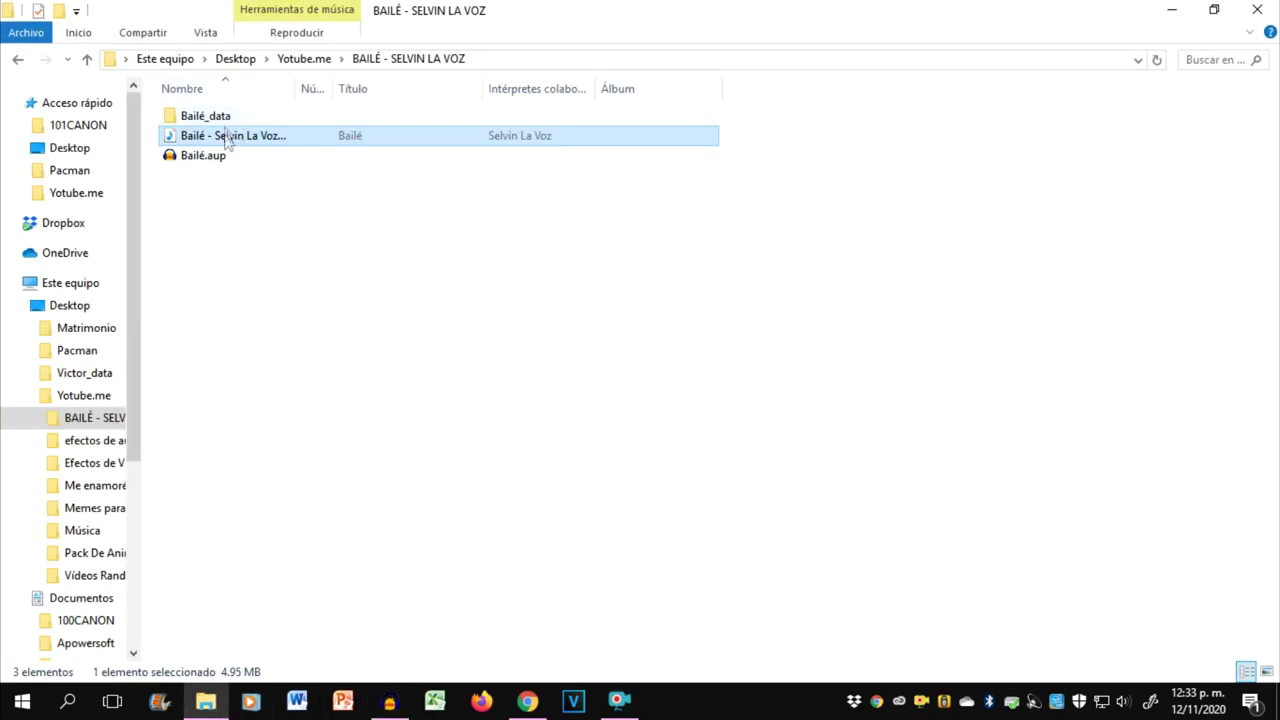
pyautogui.doubleClick(297, 91)
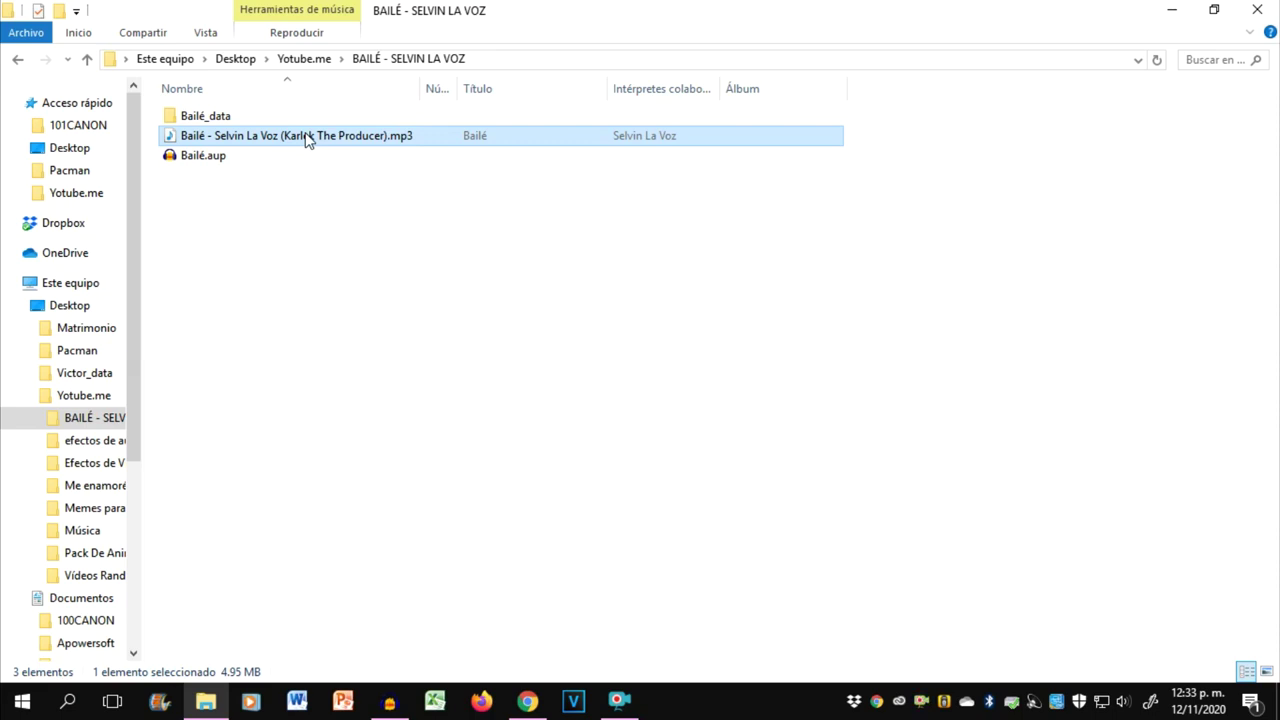
pyautogui.moveTo(306, 140); pyautogui.dragTo(316, 398)
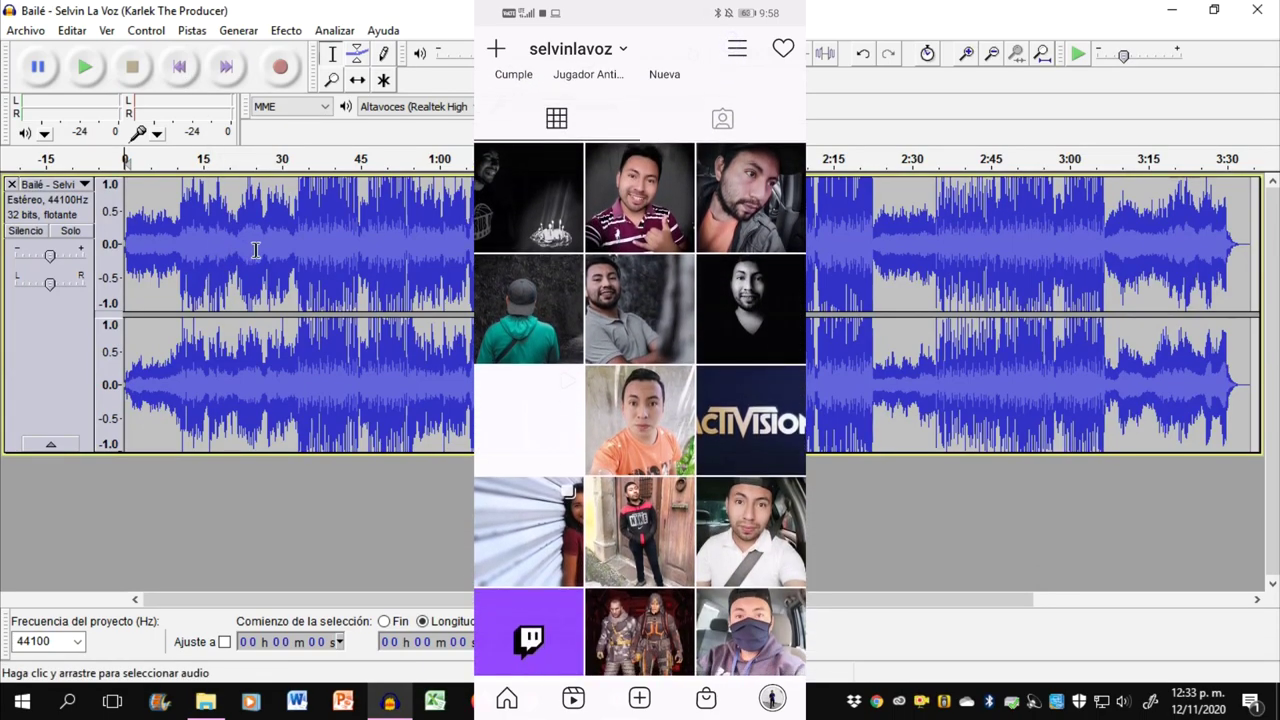
# - Play back a passage of the imported song starting at about 26 seconds, and stop playback
pyautogui.click(263, 251)
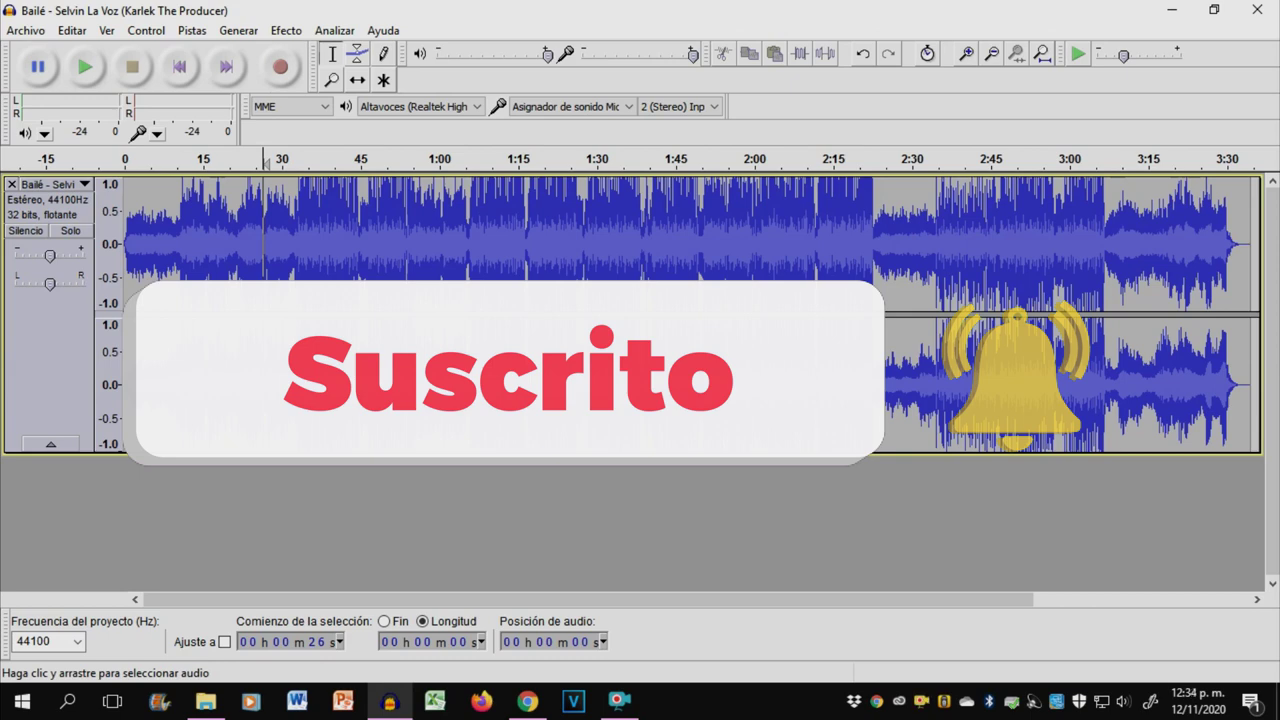
pyautogui.press('space')
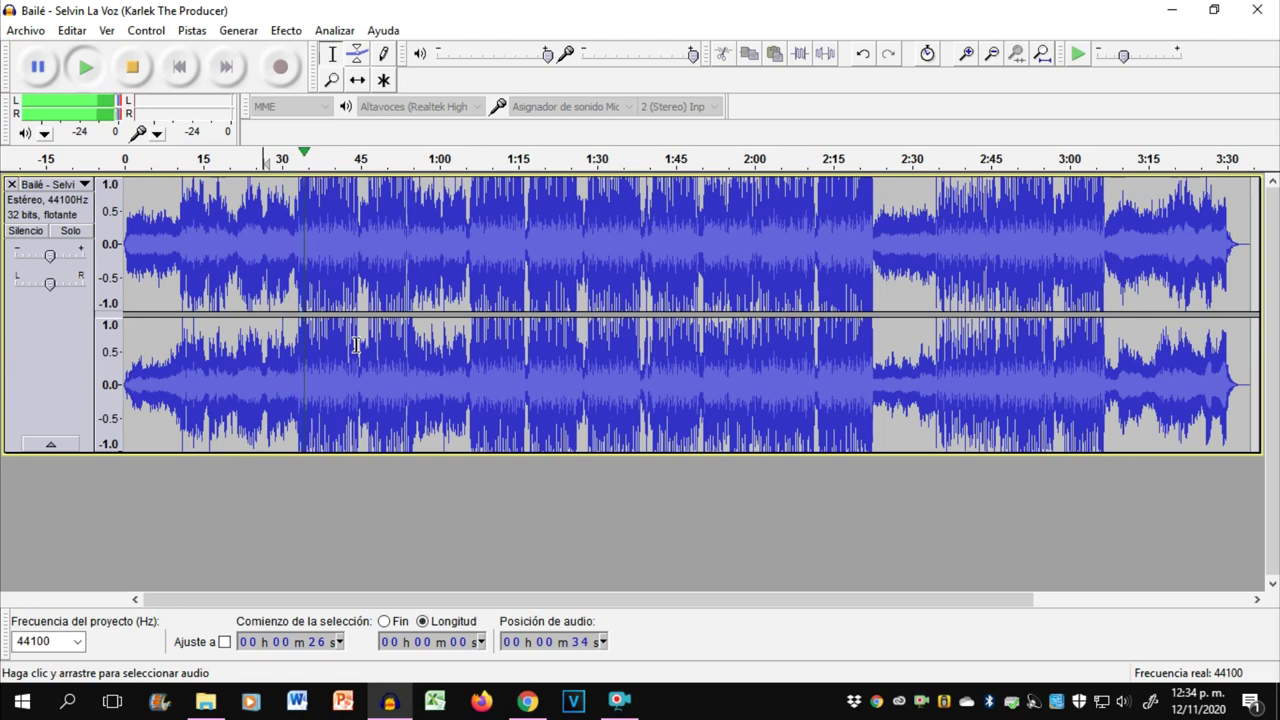
pyautogui.press('space')
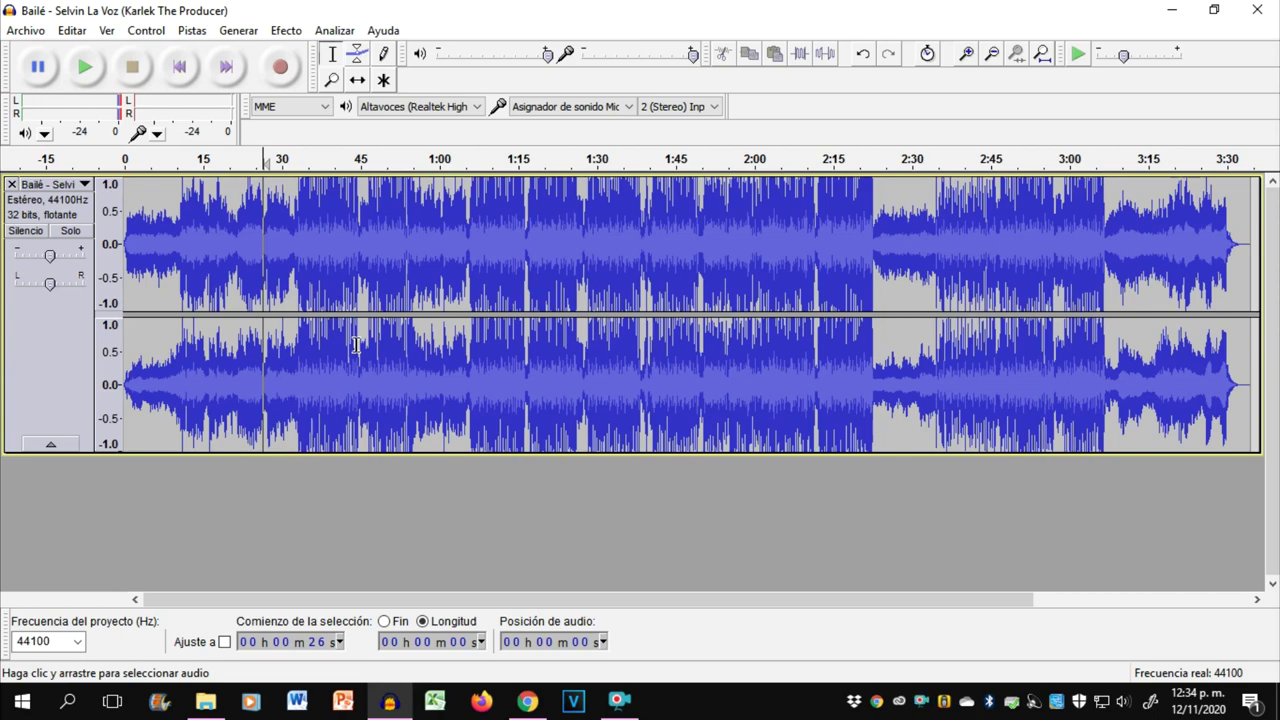
pyautogui.click(68, 31)
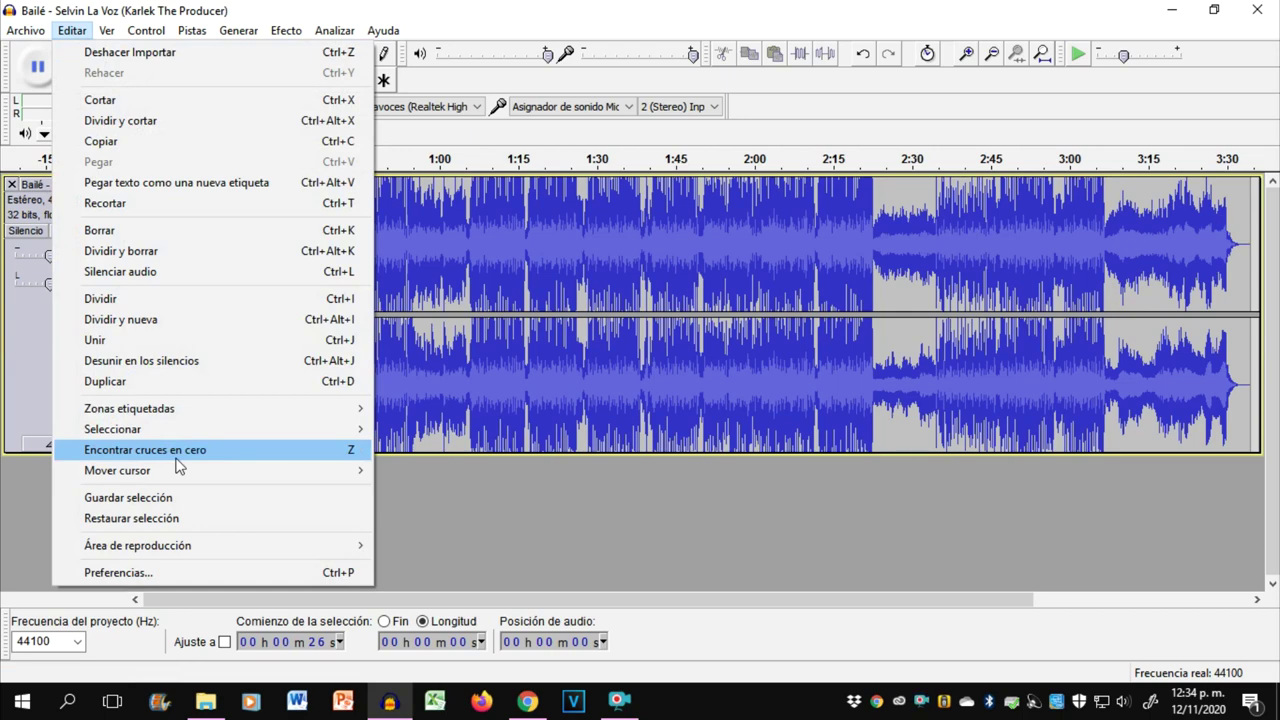
pyautogui.click(181, 569)
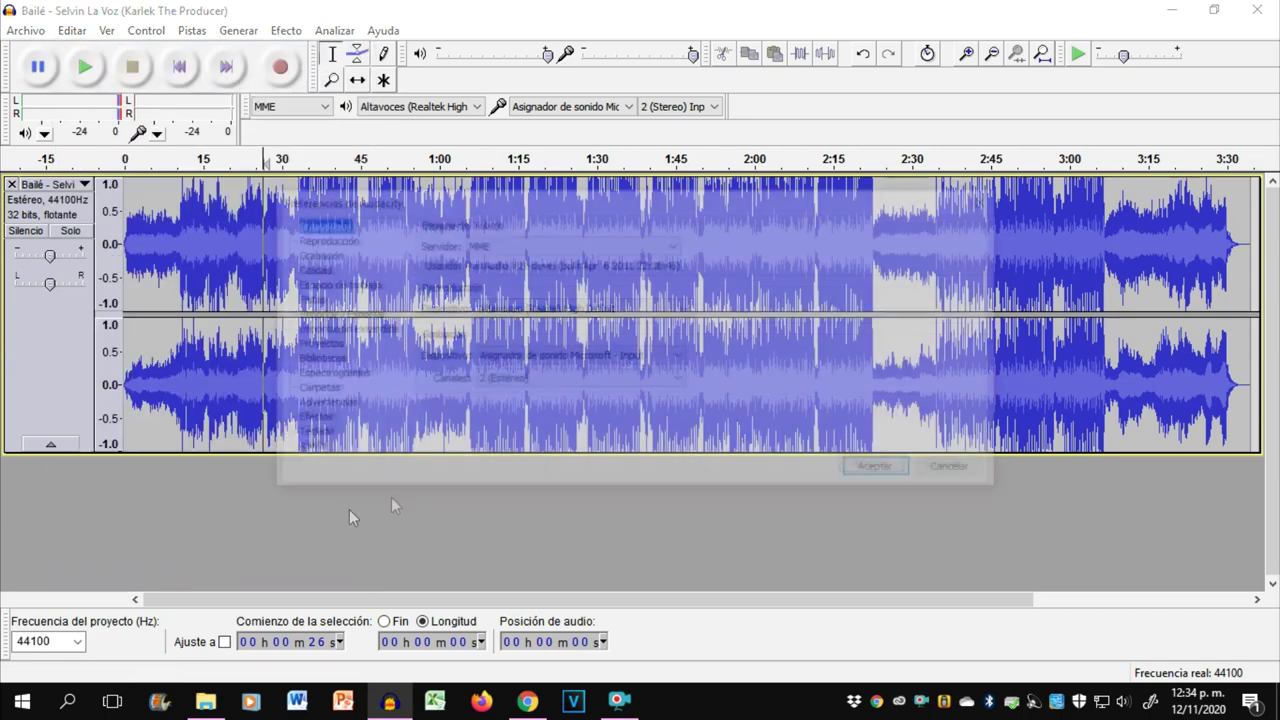
pyautogui.click(990, 199)
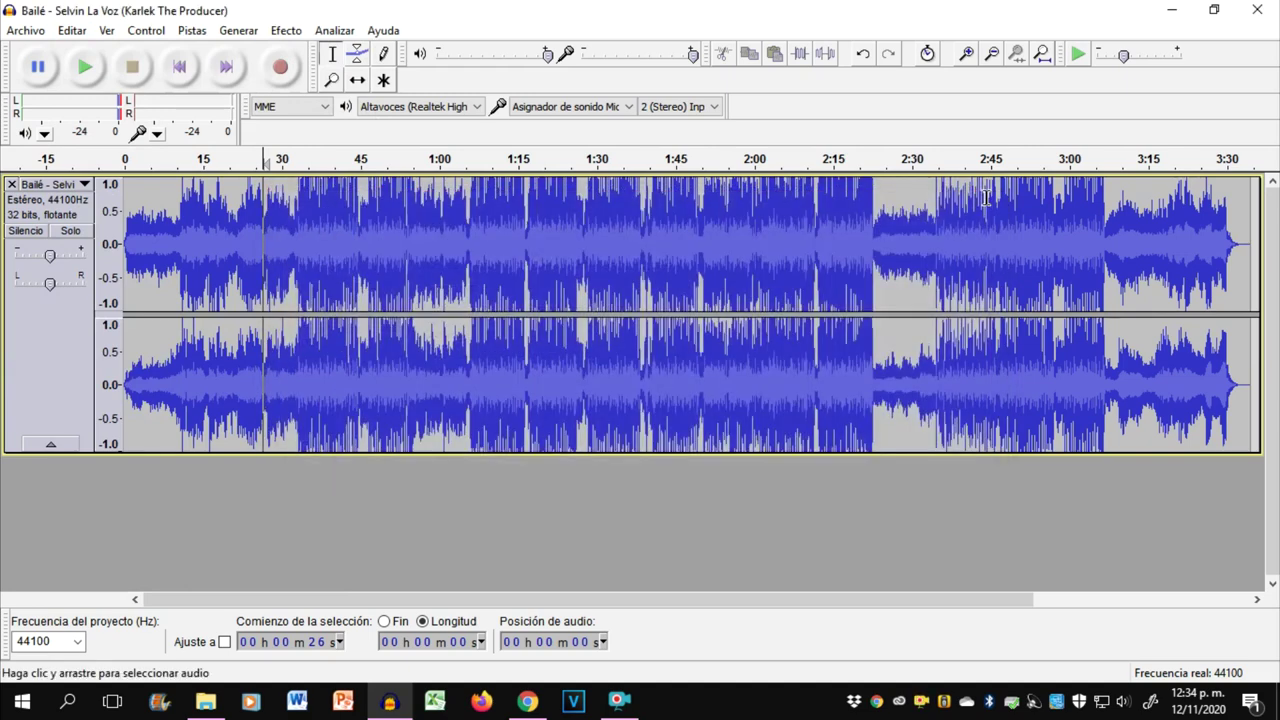
# - Check in the effects preferences whether LADSPA, Nyquist, VAMP and VST effects are enabled, and accept the settings
pyautogui.hotkey('ctrl', 'p')
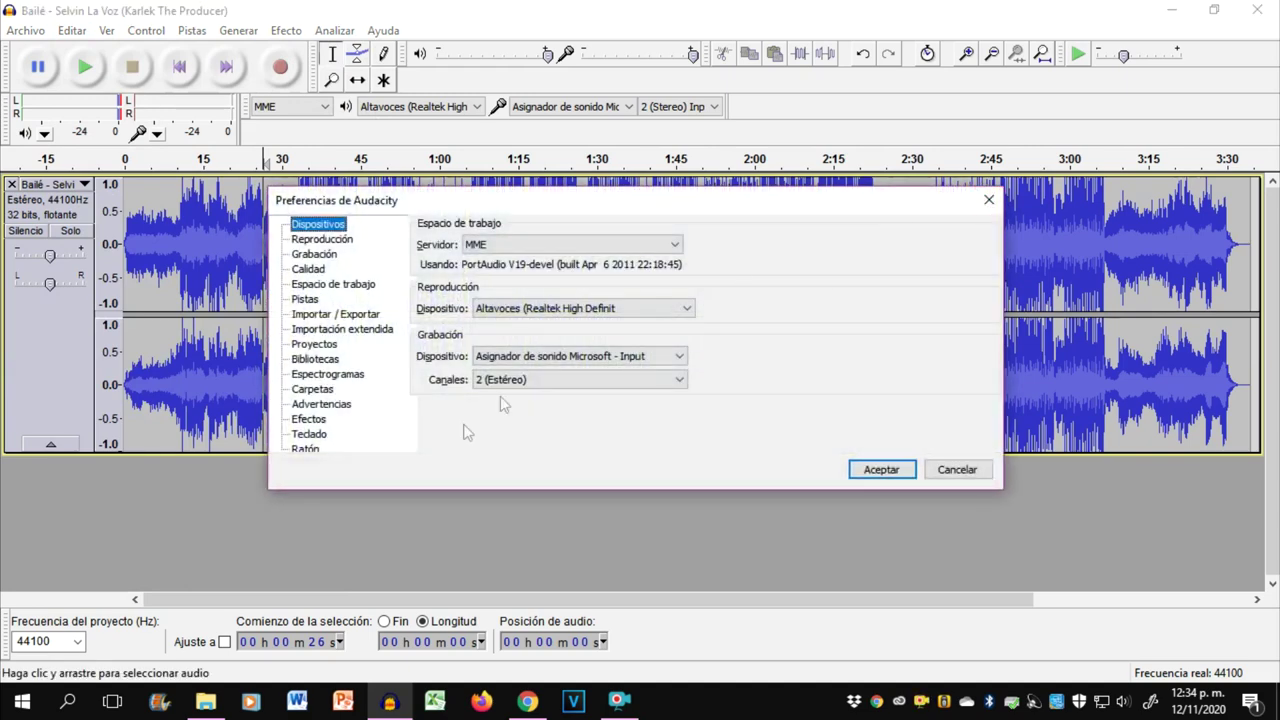
pyautogui.click(325, 425)
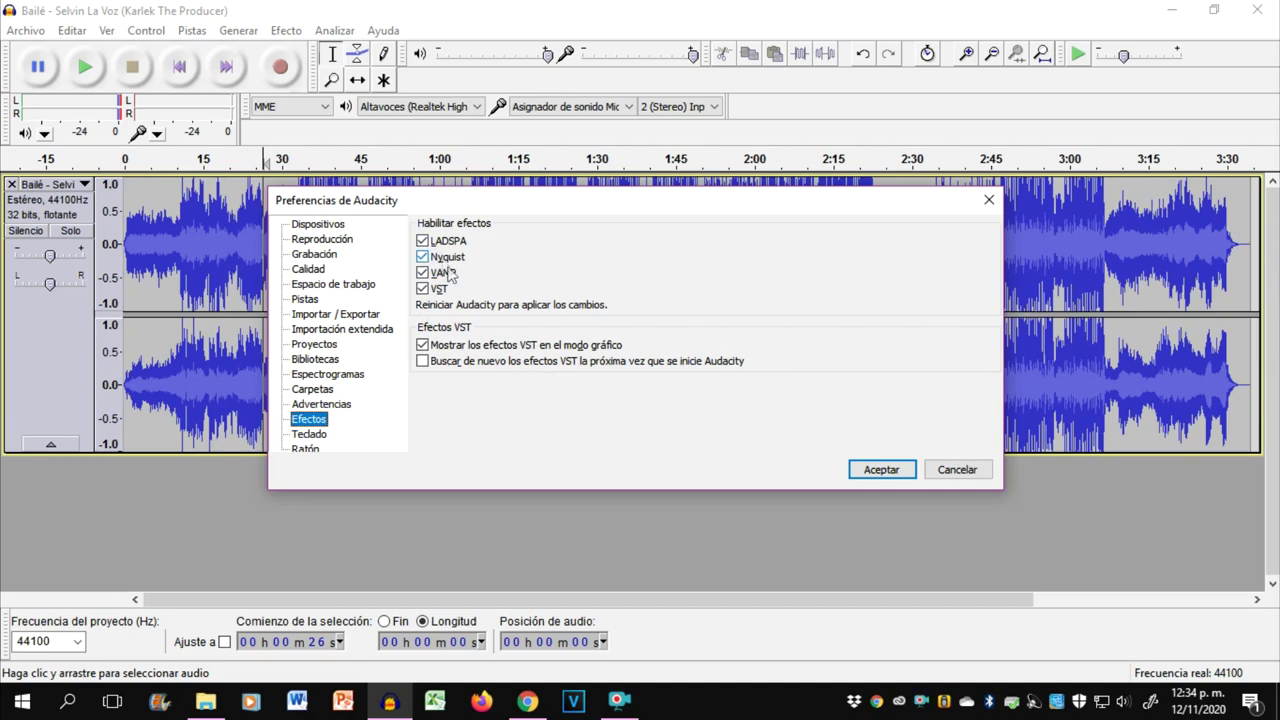
pyautogui.click(896, 469)
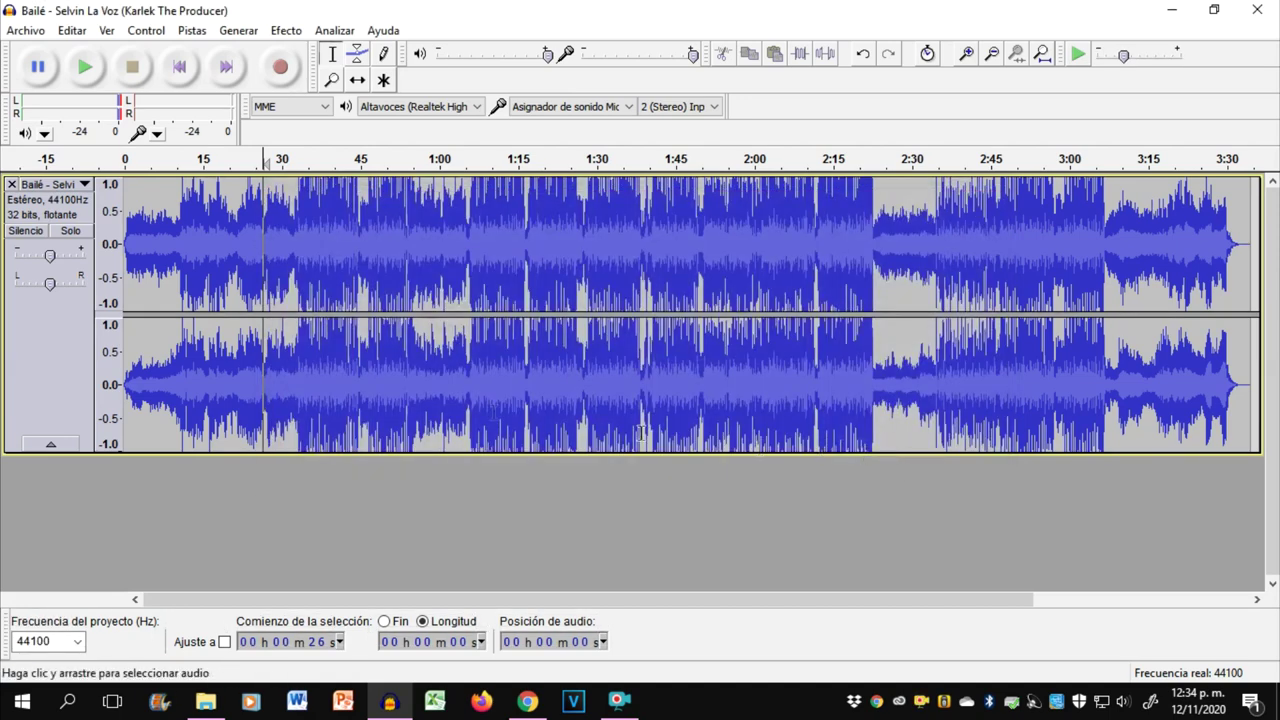
# - Apply Vocal Remover to the whole song with Remove vocals, Simple (entire spectrum) and frequency band limits of 2000 2000 Hz
pyautogui.click(287, 31)
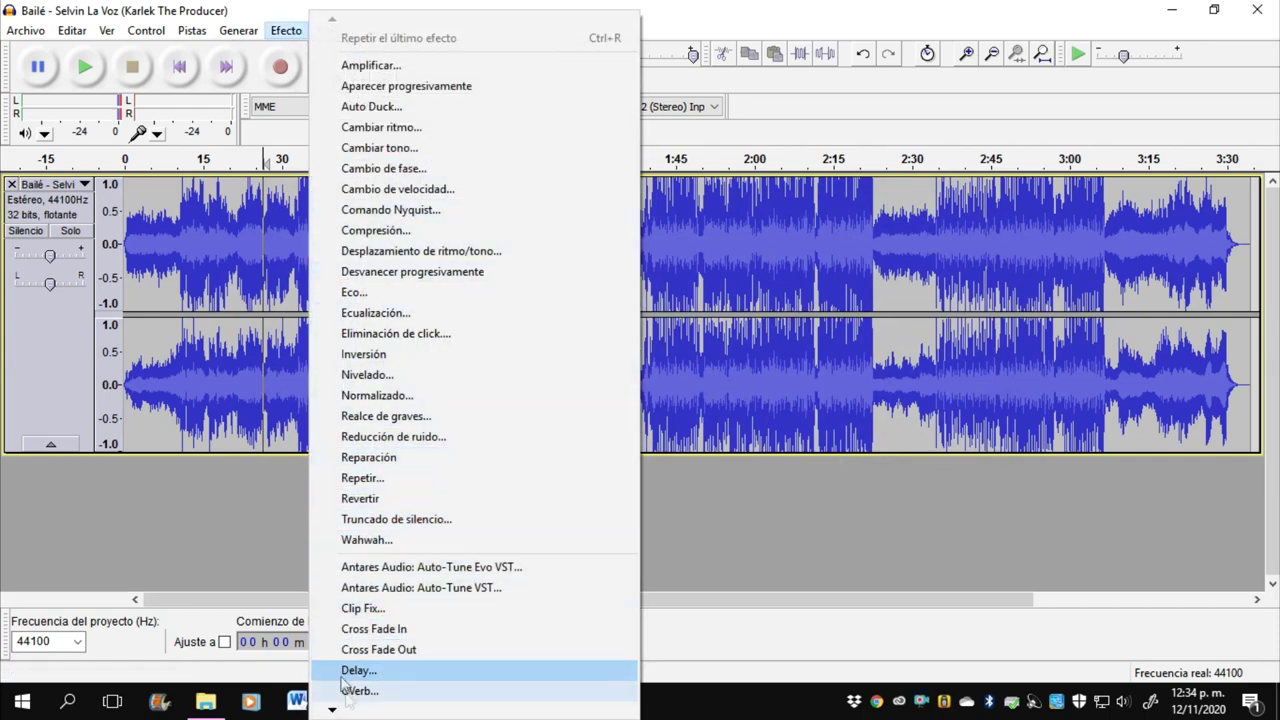
pyautogui.moveTo(332, 711)
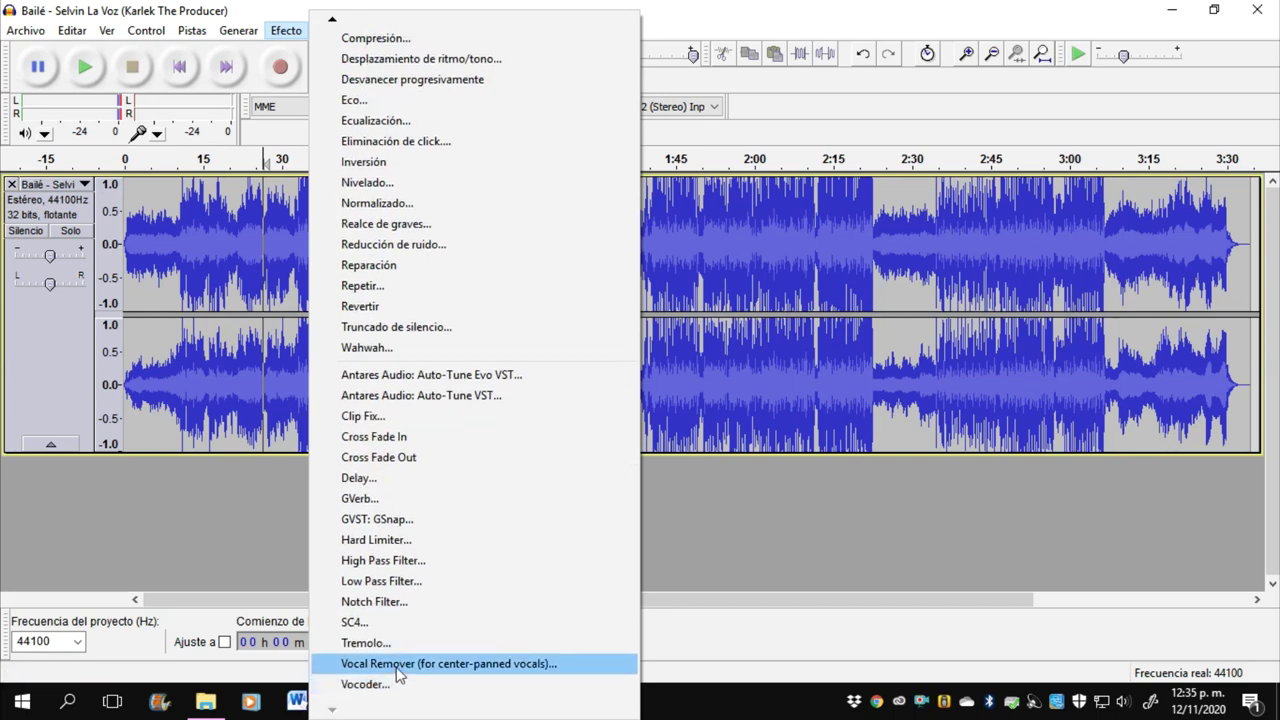
pyautogui.click(400, 664)
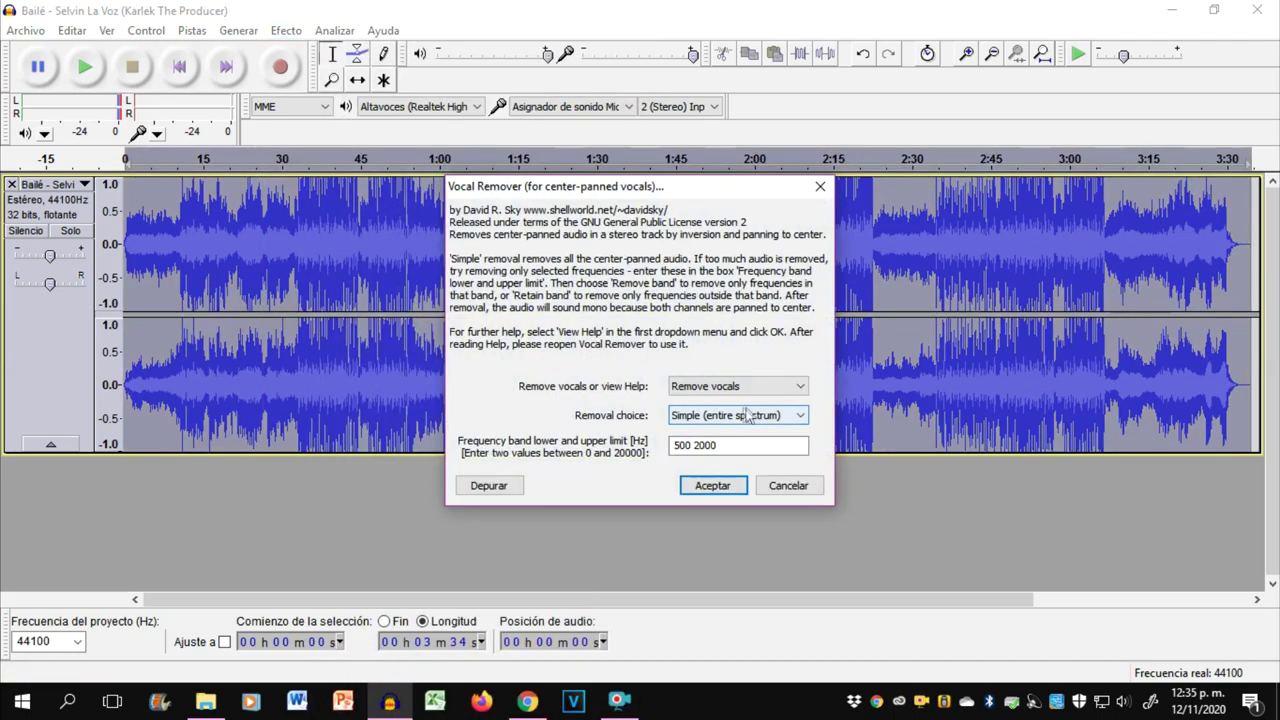
pyautogui.click(752, 388)
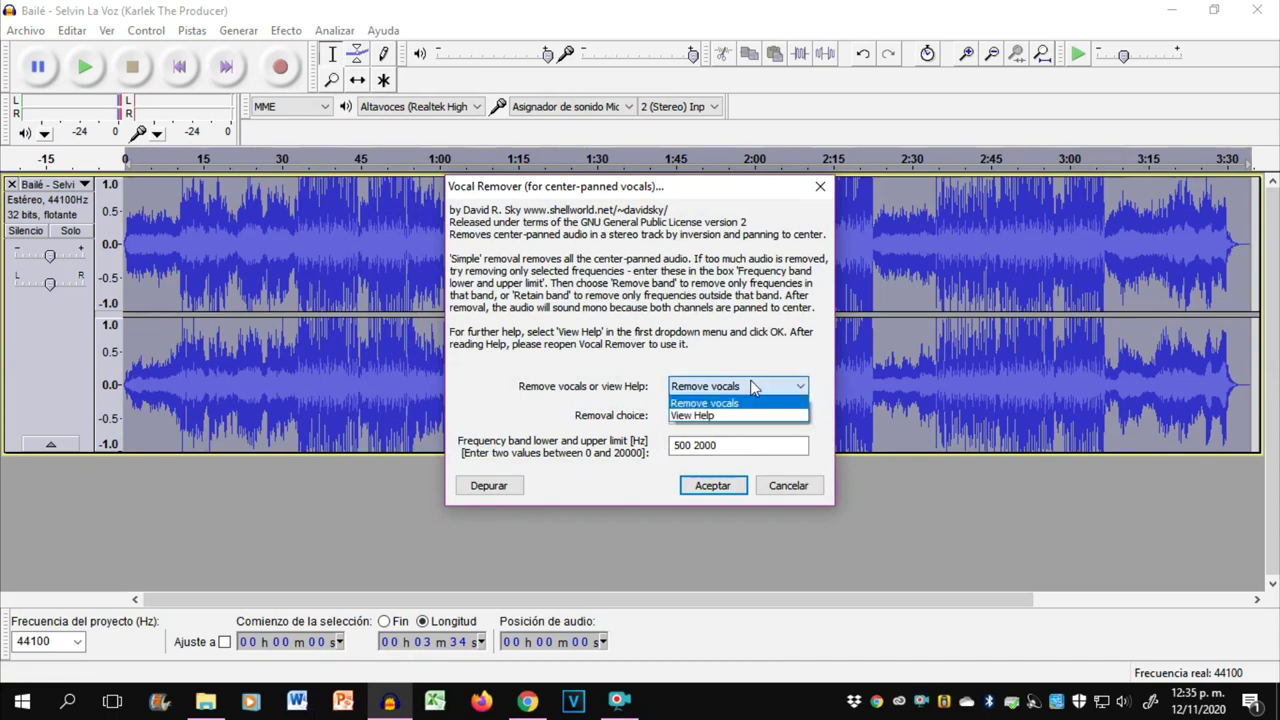
pyautogui.press('Escape')
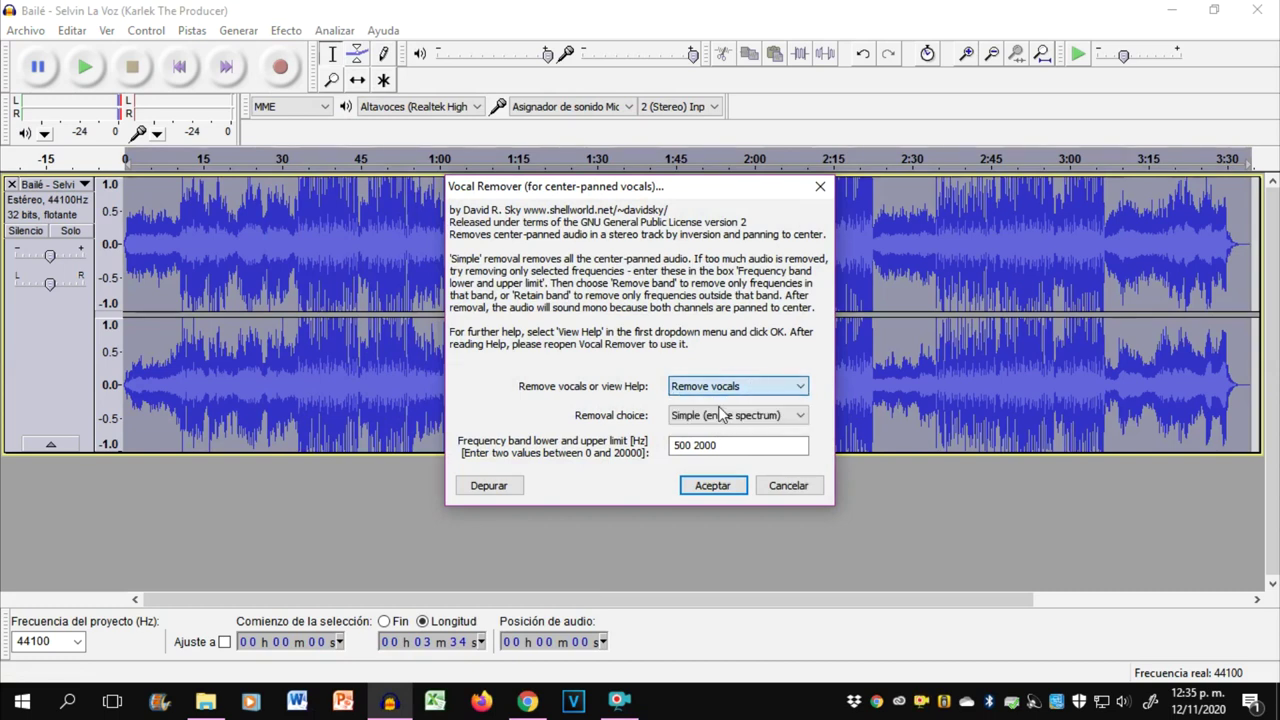
pyautogui.click(722, 416)
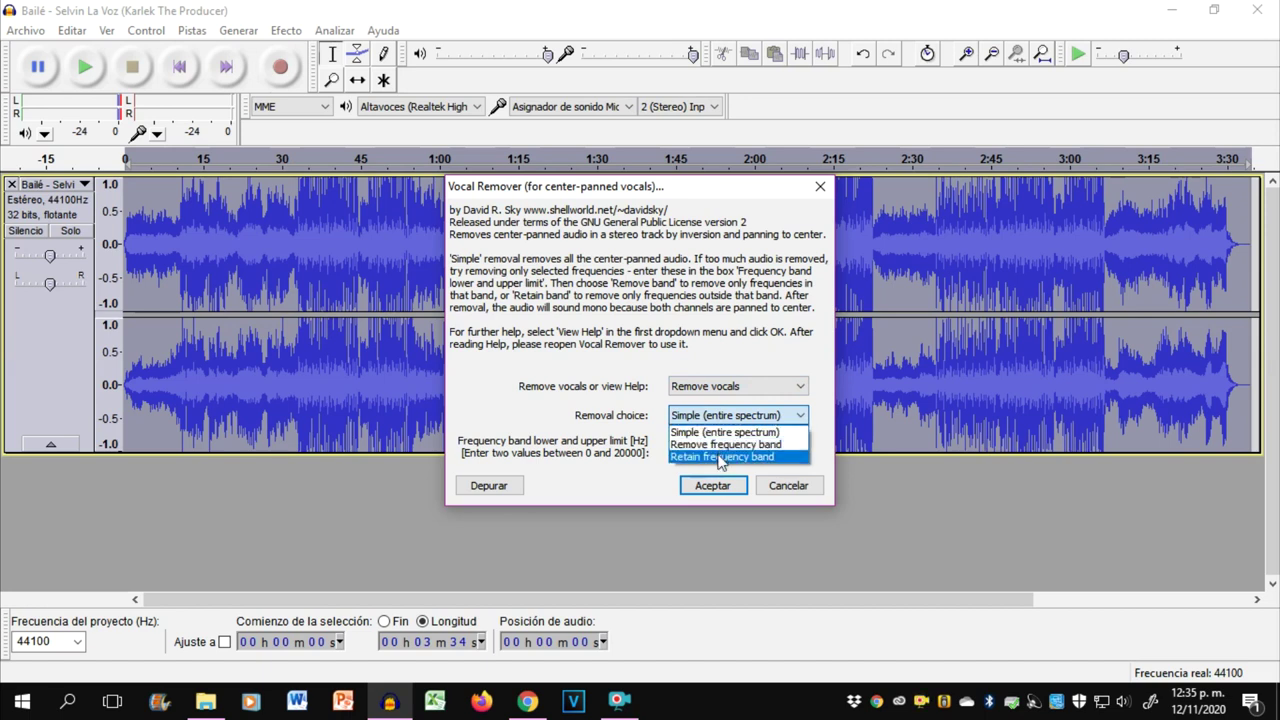
pyautogui.press('Escape')
pyautogui.click(680, 446)
pyautogui.press('BackSpace')
pyautogui.write('2000 2000')
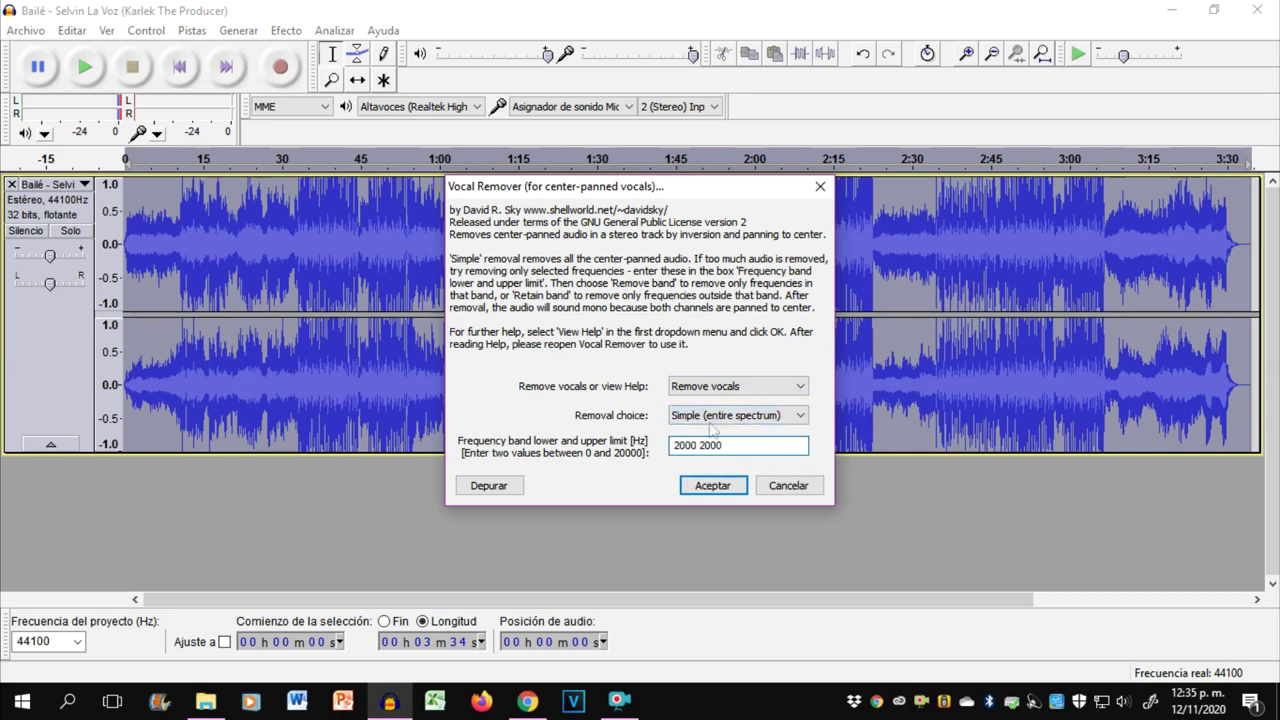
pyautogui.click(708, 490)
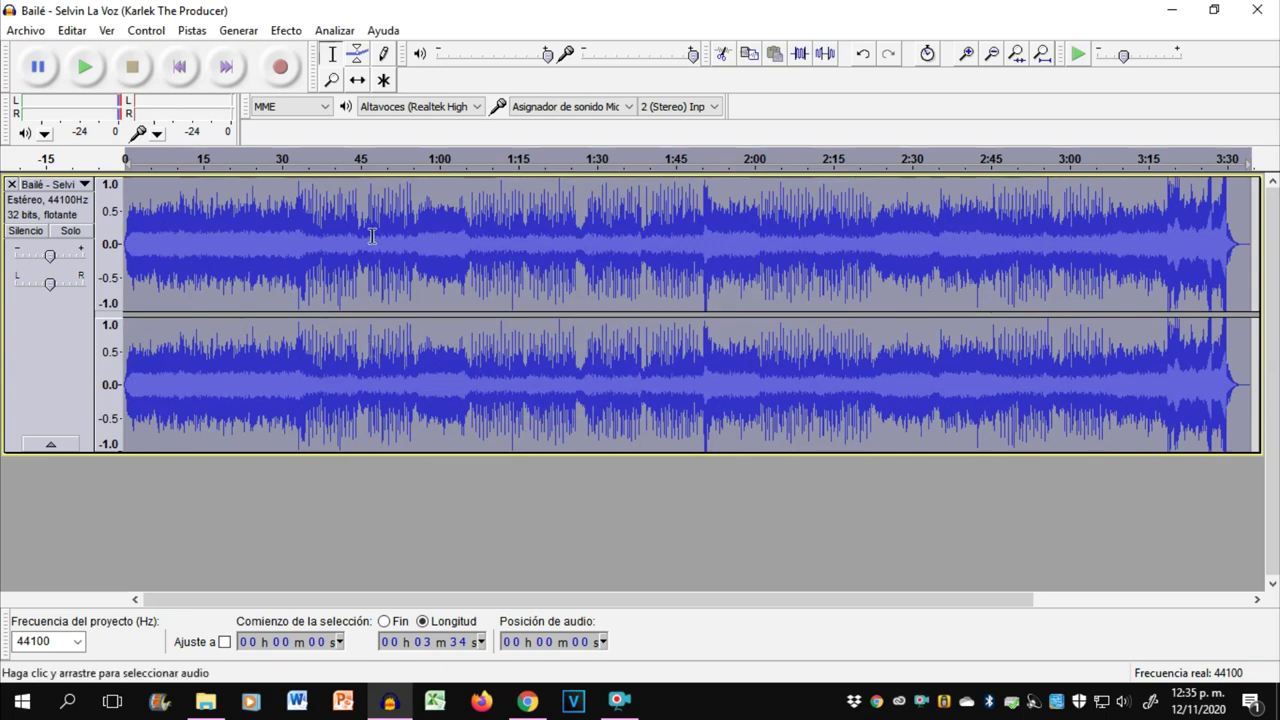
# - Split the stereo track into two separate tracks and set both of them to mono
pyautogui.click(63, 187)
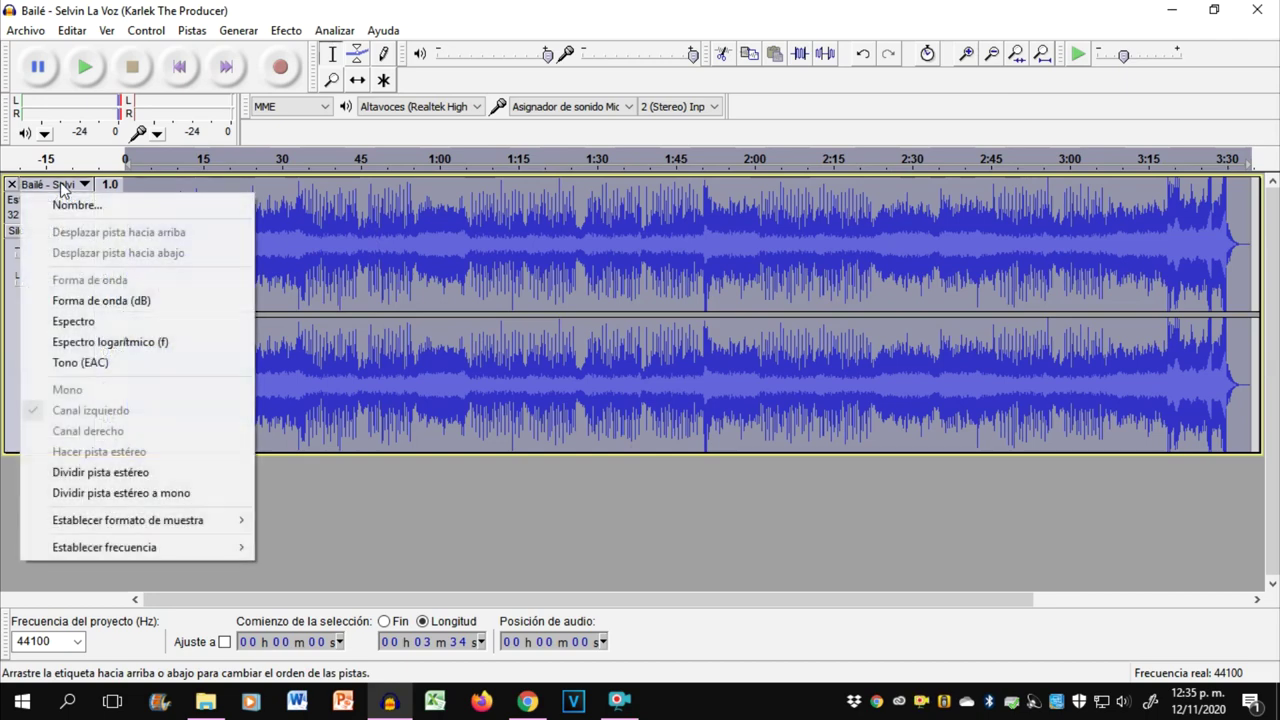
pyautogui.click(118, 474)
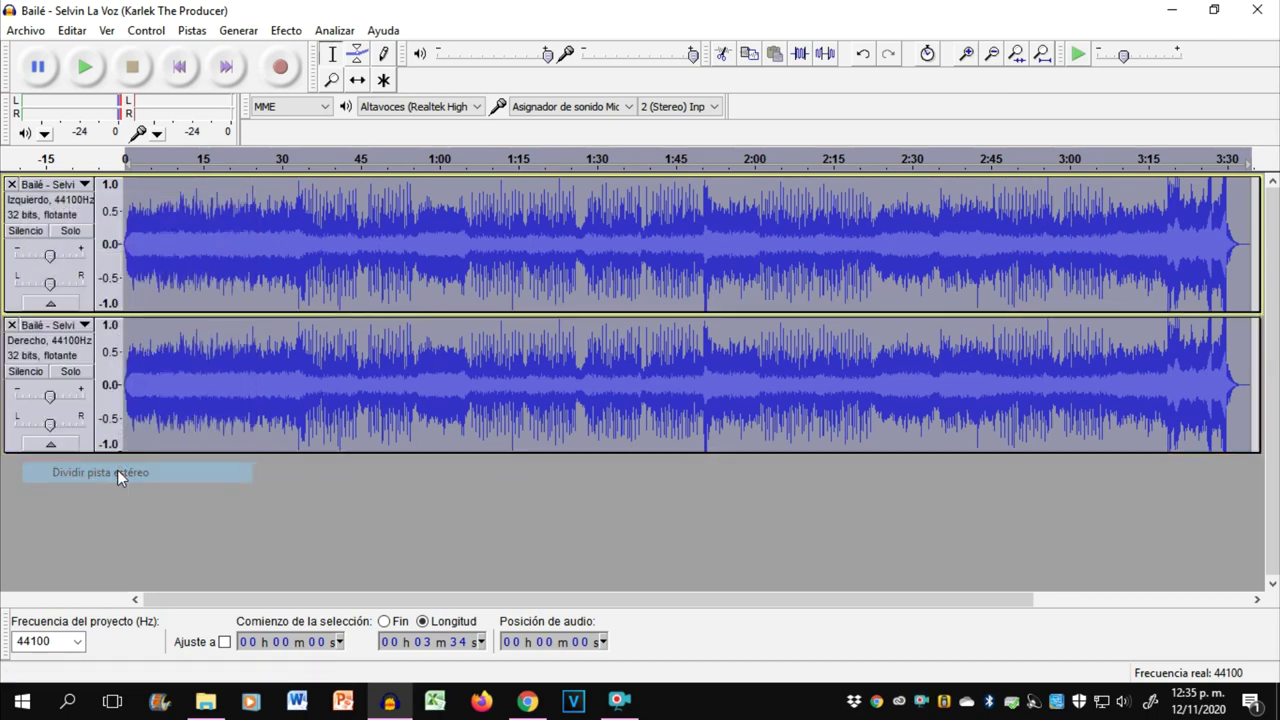
pyautogui.click(72, 185)
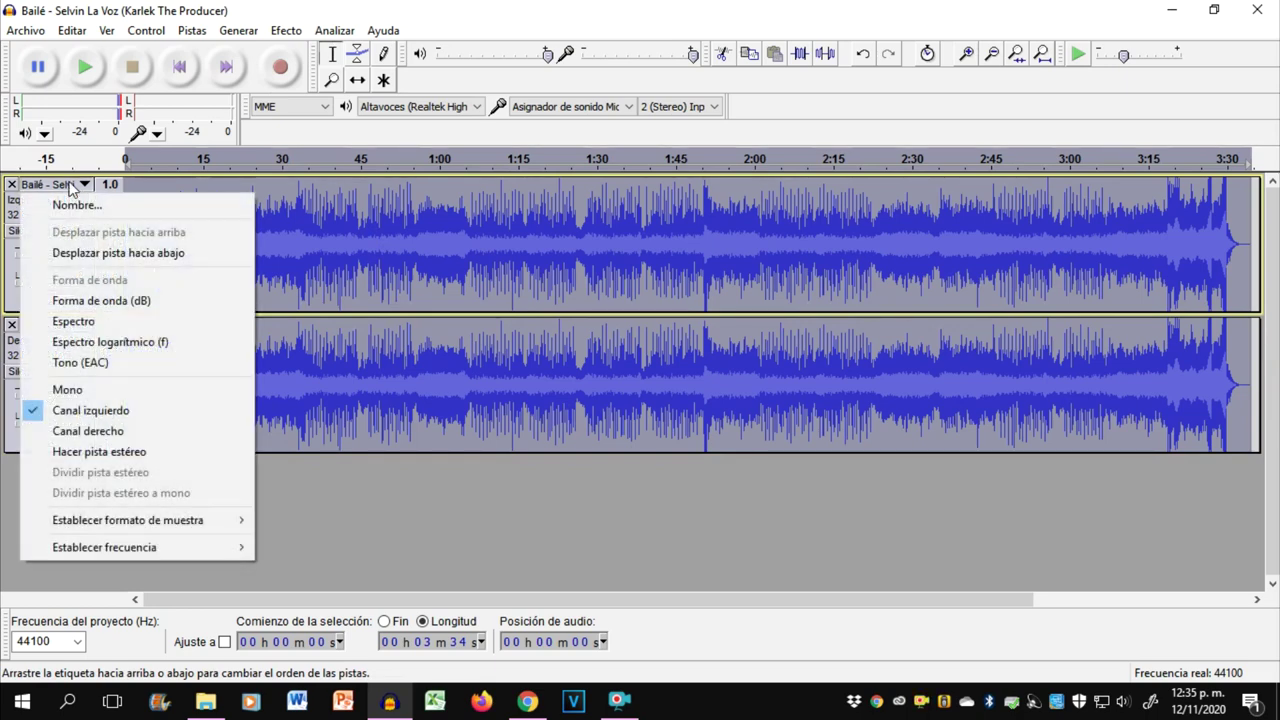
pyautogui.click(110, 392)
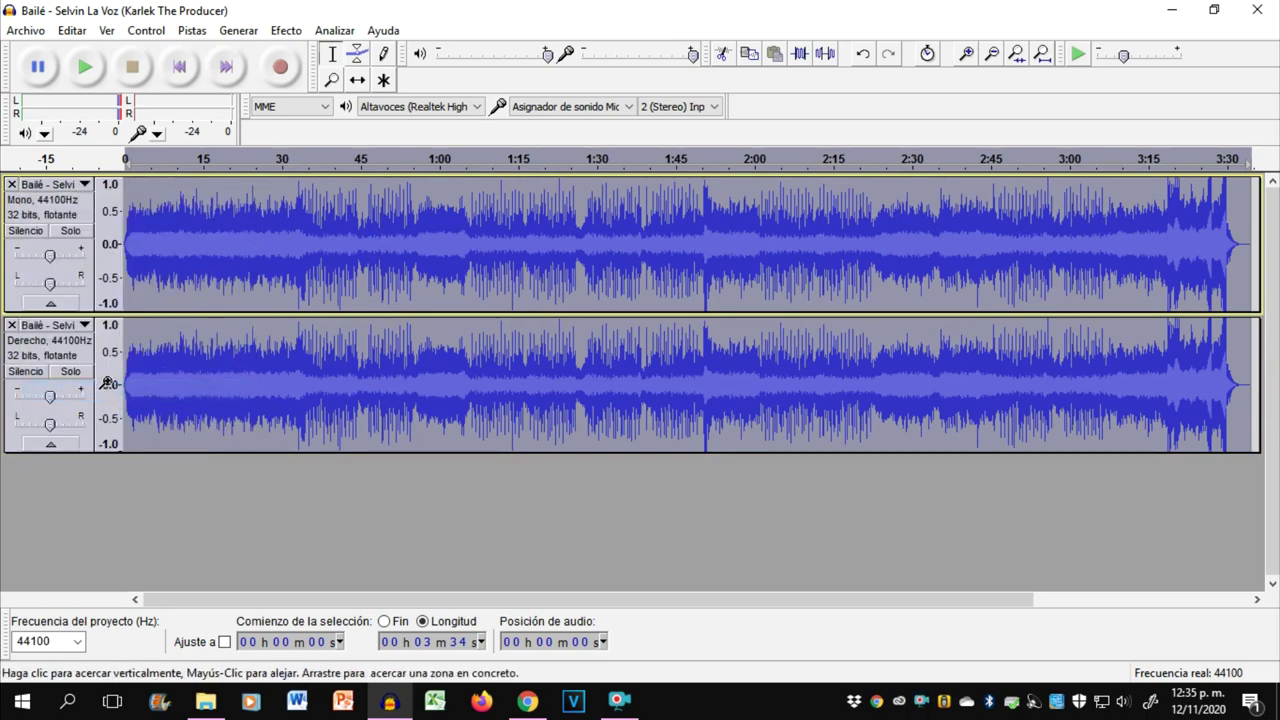
pyautogui.click(75, 326)
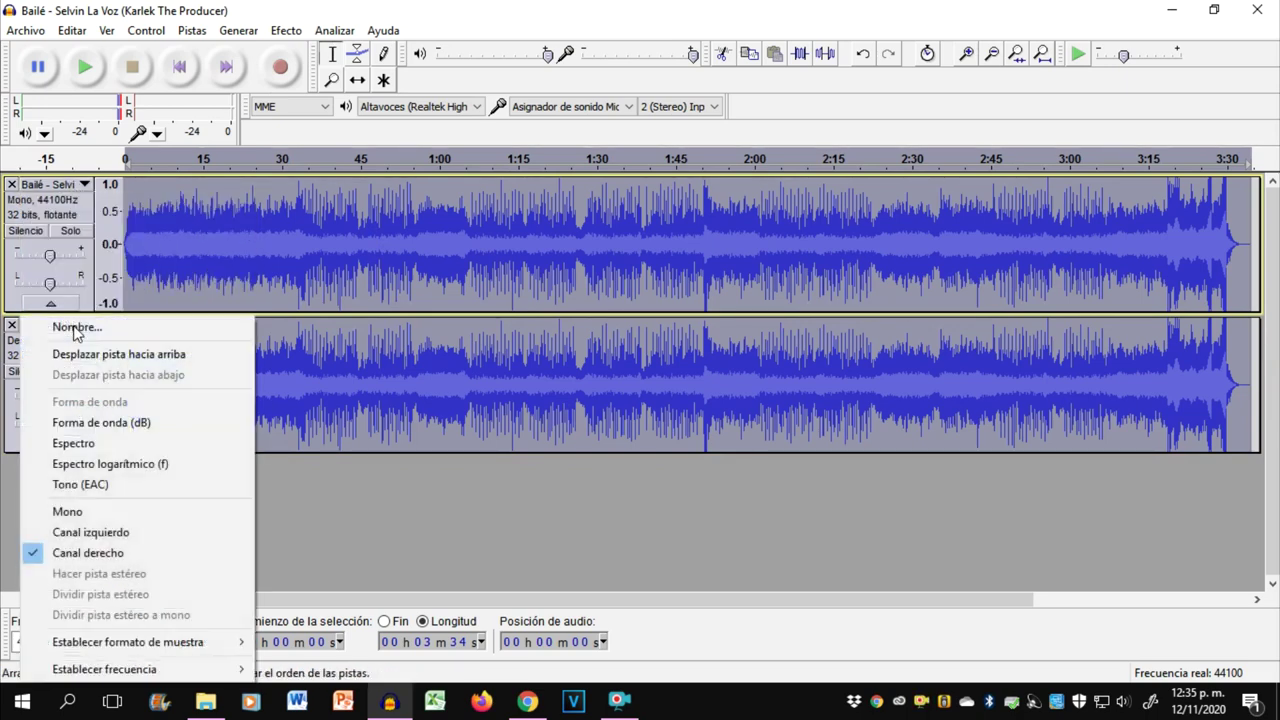
pyautogui.click(86, 515)
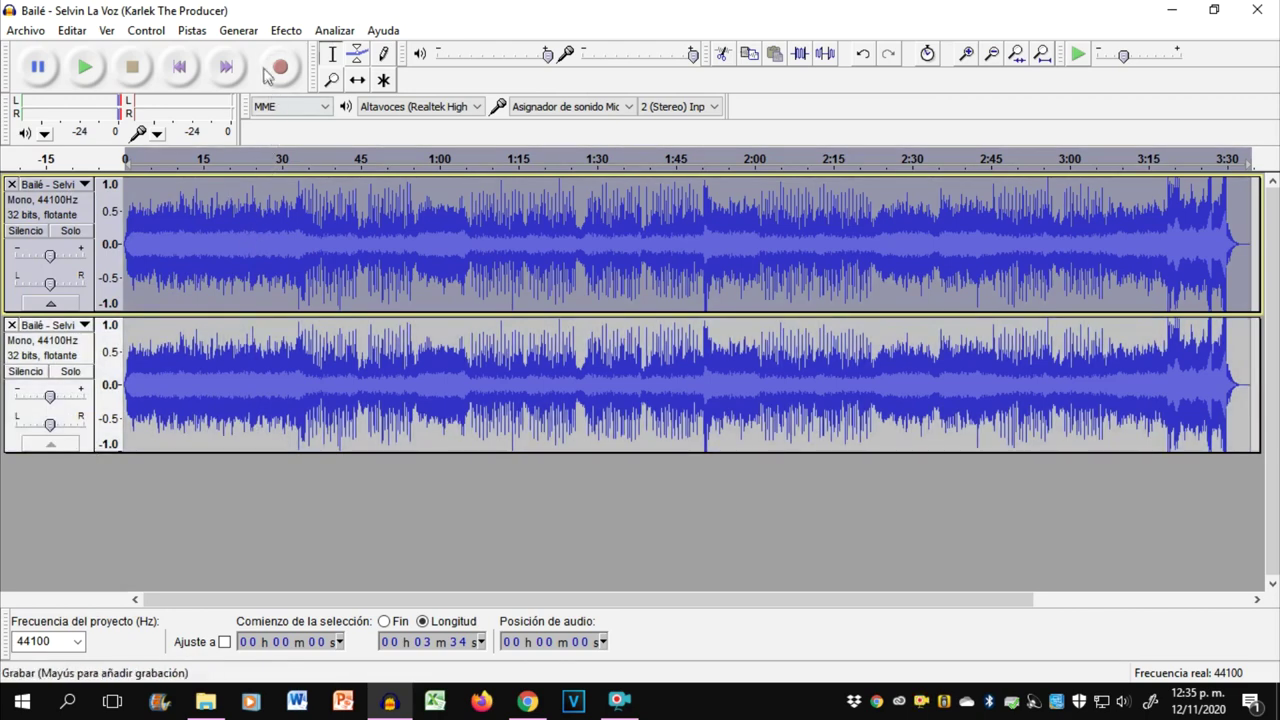
# - Apply the Inversión effect to the upper mono track only, and join both tracks into one stereo track
pyautogui.click(286, 31)
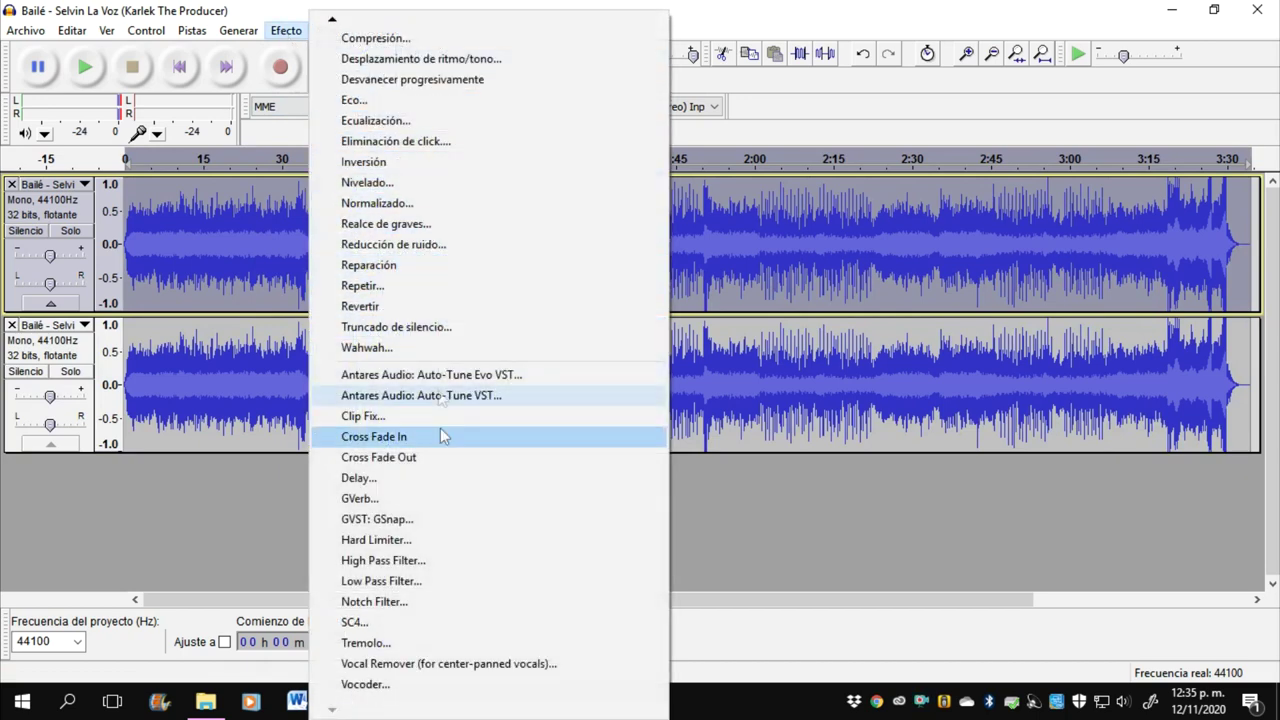
pyautogui.click(409, 162)
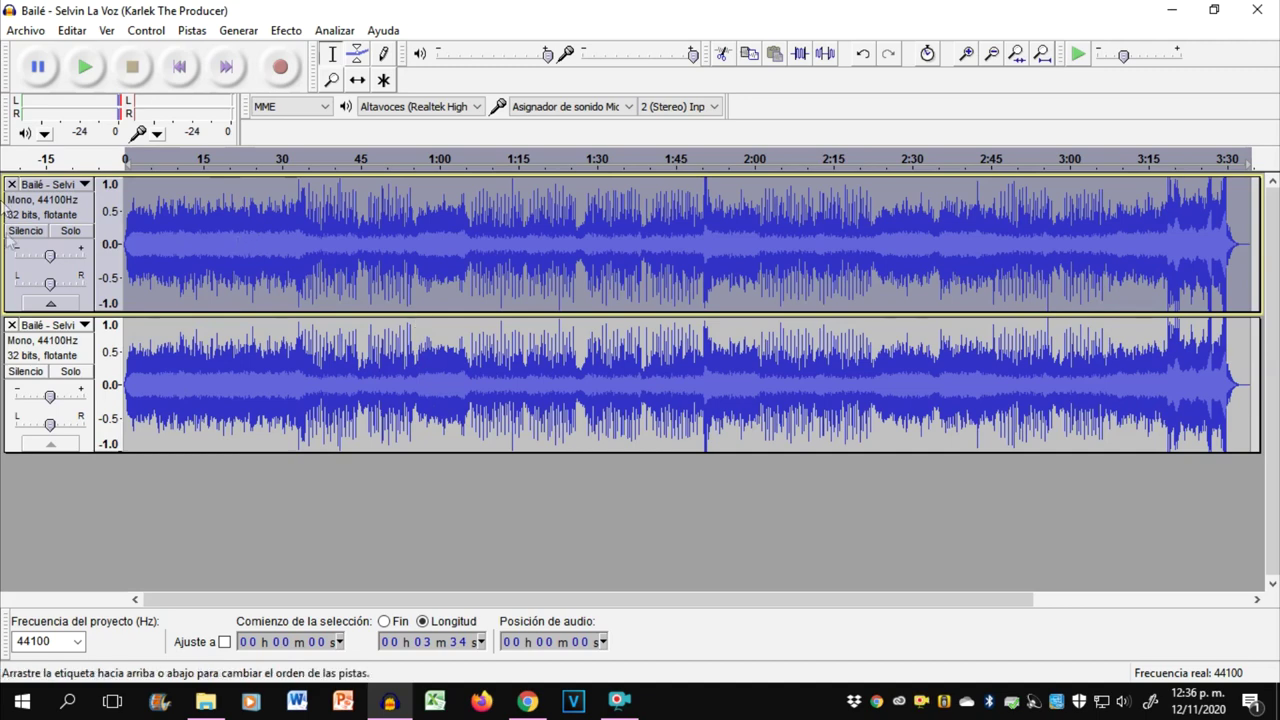
pyautogui.click(80, 185)
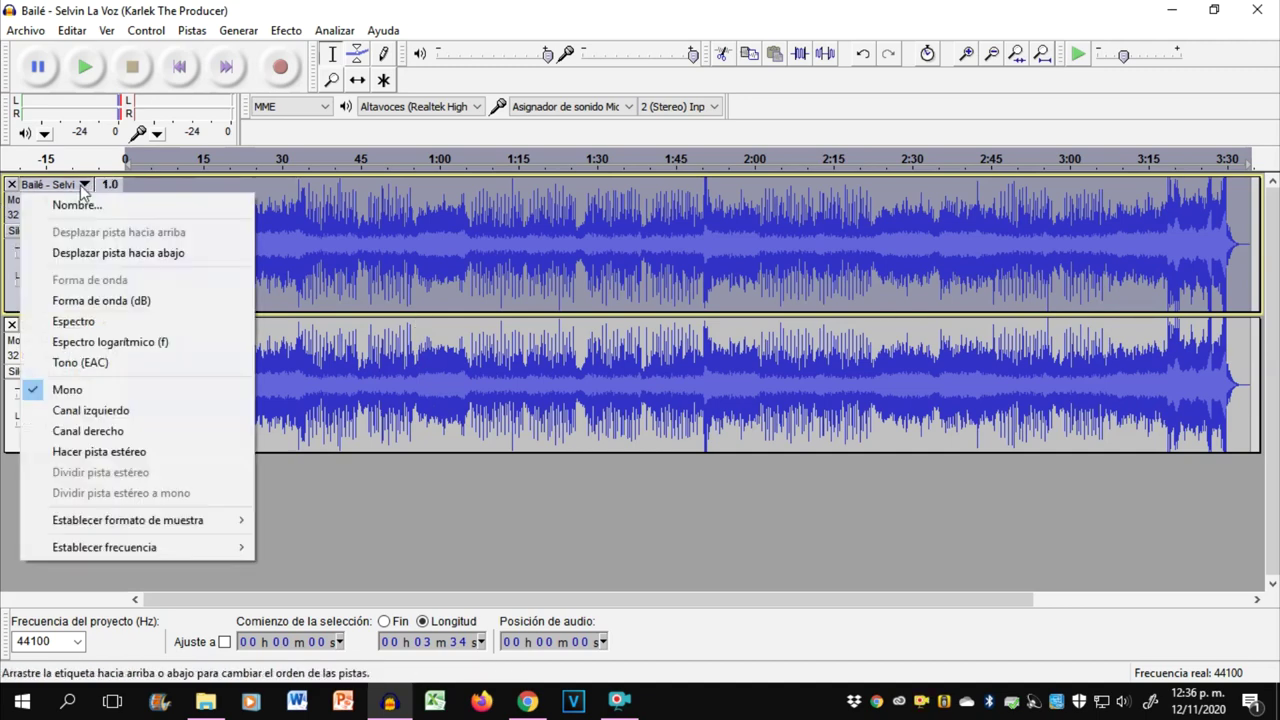
pyautogui.click(127, 451)
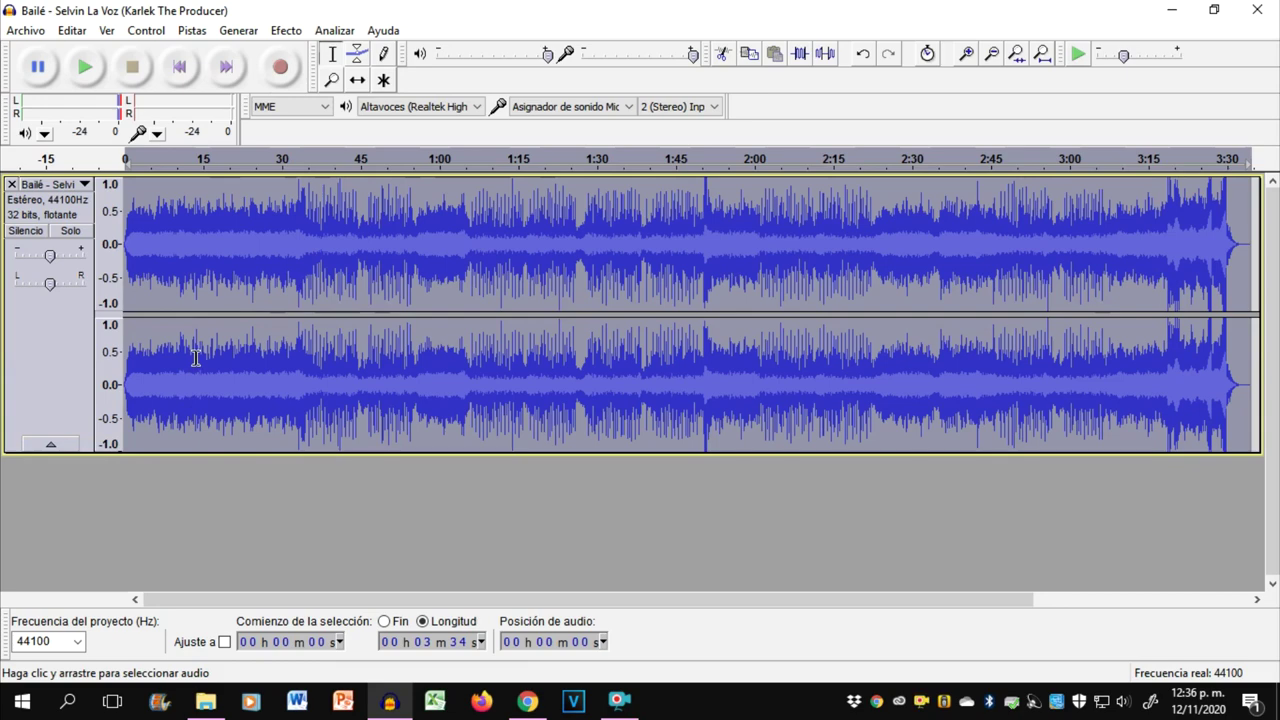
# - Run Vocal Remover again on the rejoined stereo track, keeping Simple (entire spectrum) and the 2000 2000 Hz limits
pyautogui.click(286, 30)
pyautogui.click(385, 664)
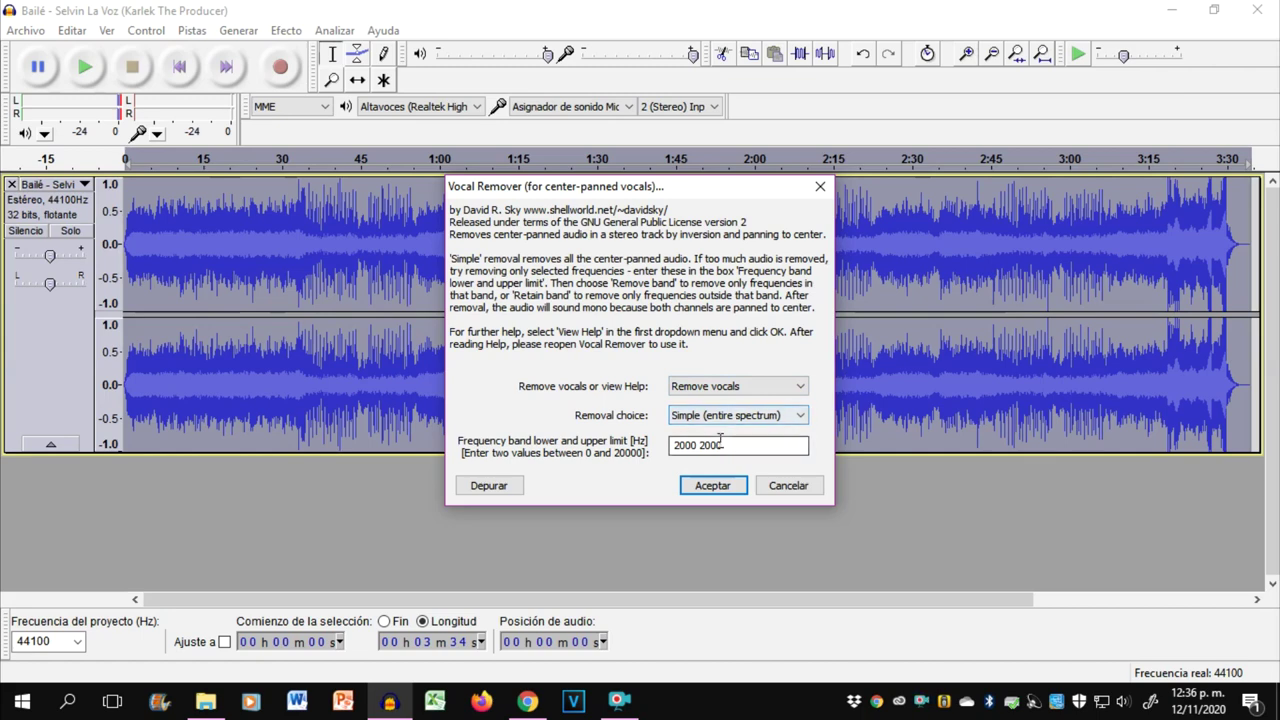
pyautogui.click(713, 486)
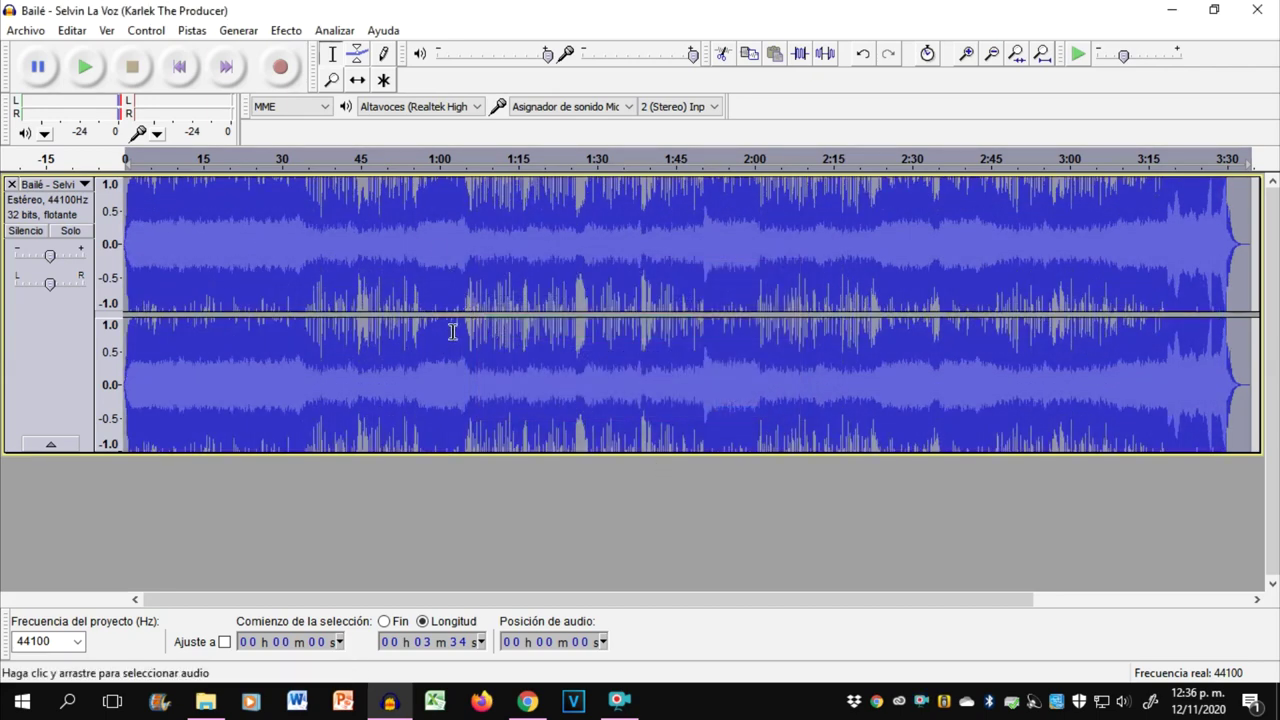
# - Apply Vocal Remover to the whole song with Remove vocals, Remove frequency band and band limits of 2000 2000 Hz
pyautogui.click(286, 30)
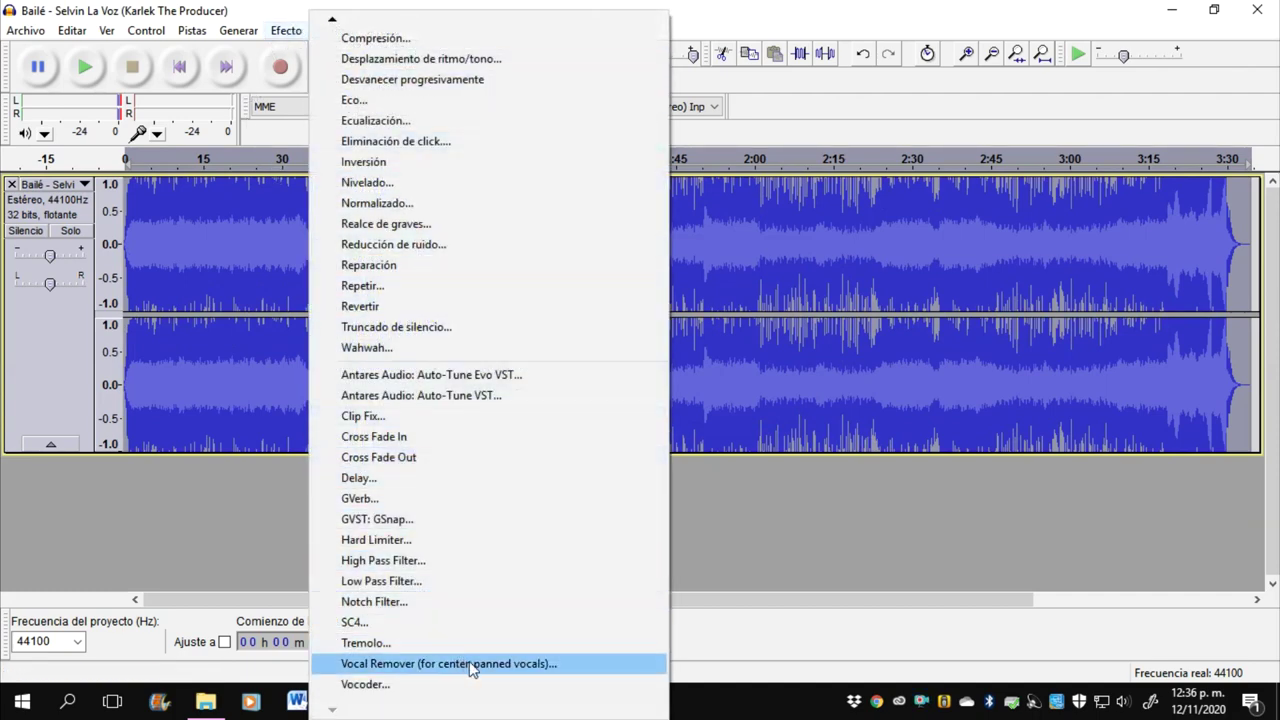
pyautogui.click(430, 663)
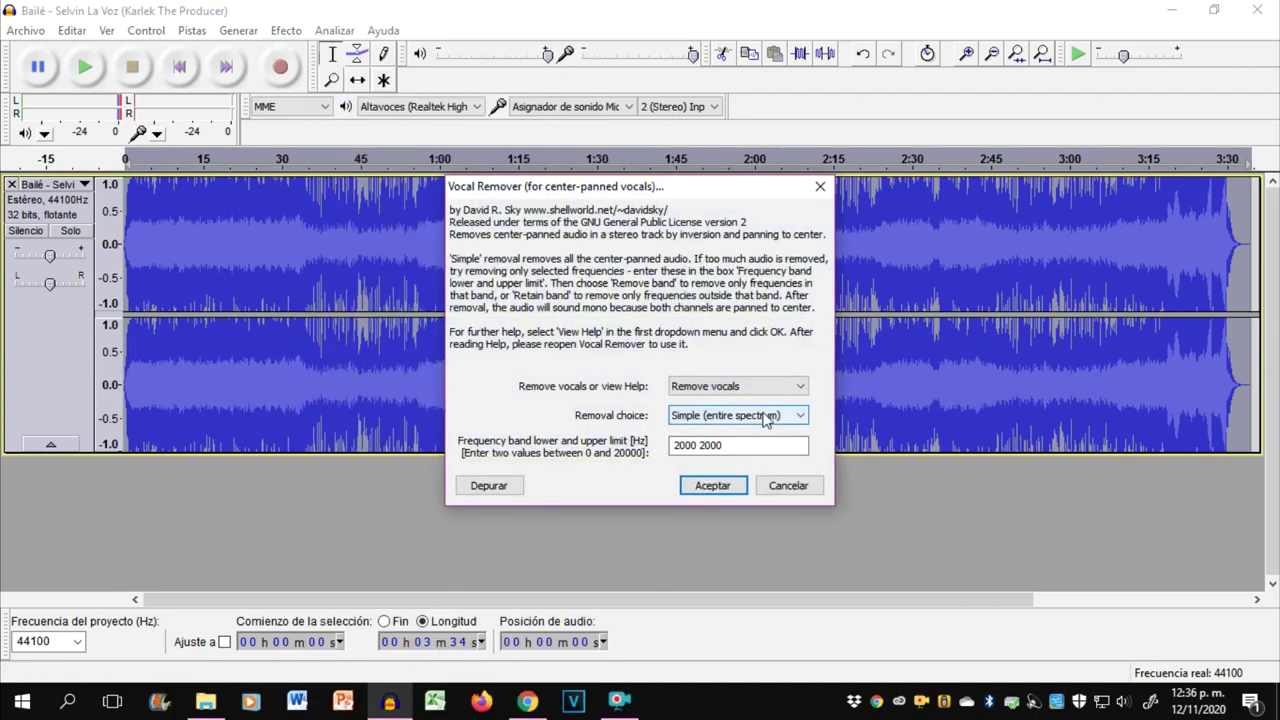
pyautogui.click(765, 418)
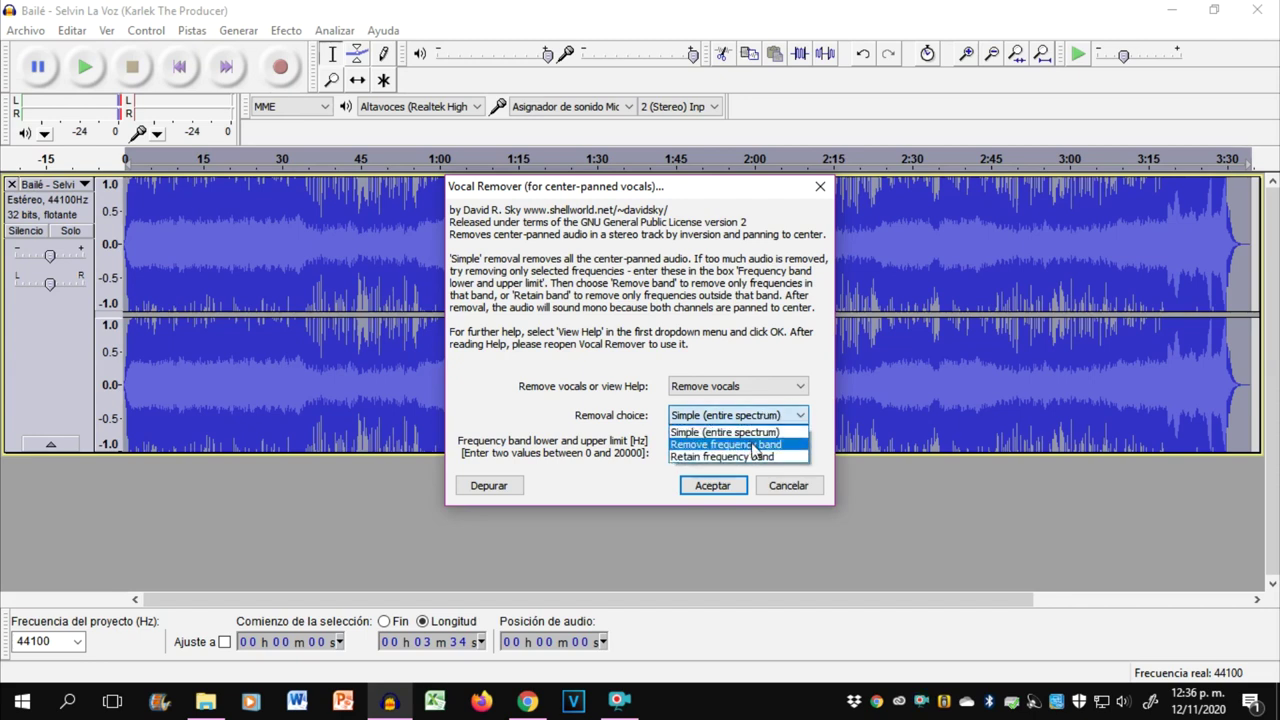
pyautogui.click(753, 449)
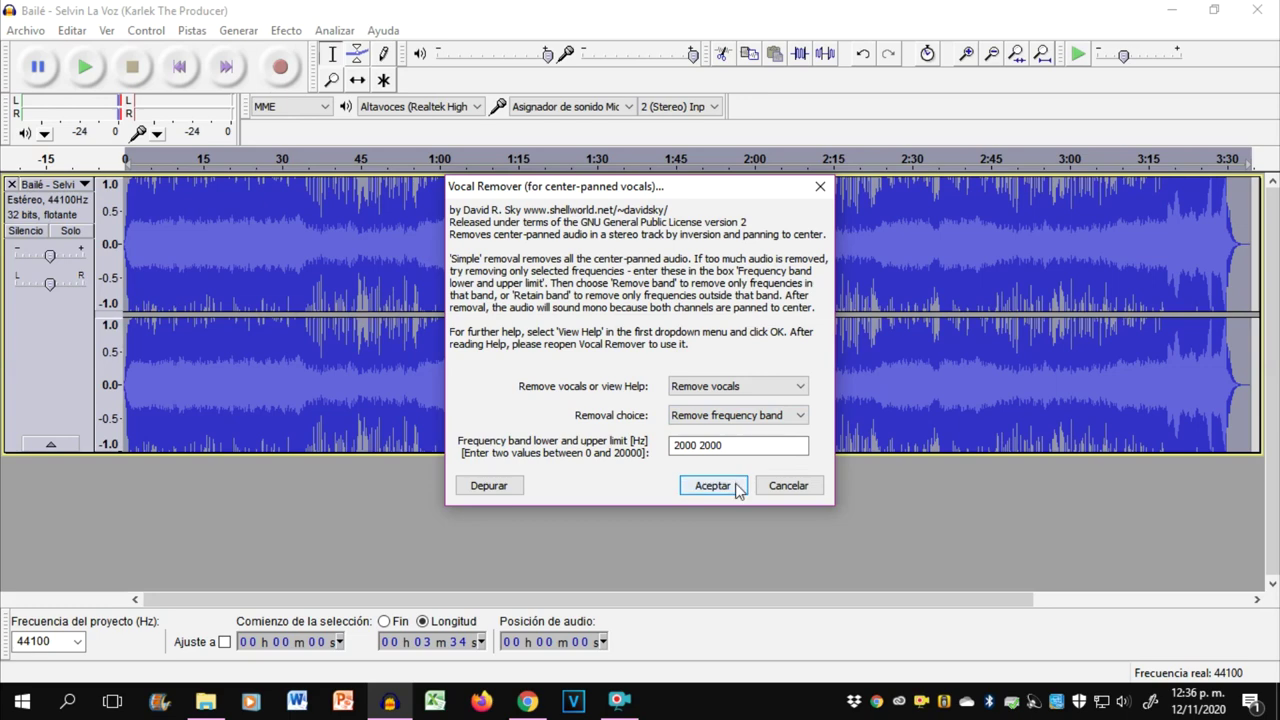
pyautogui.click(735, 489)
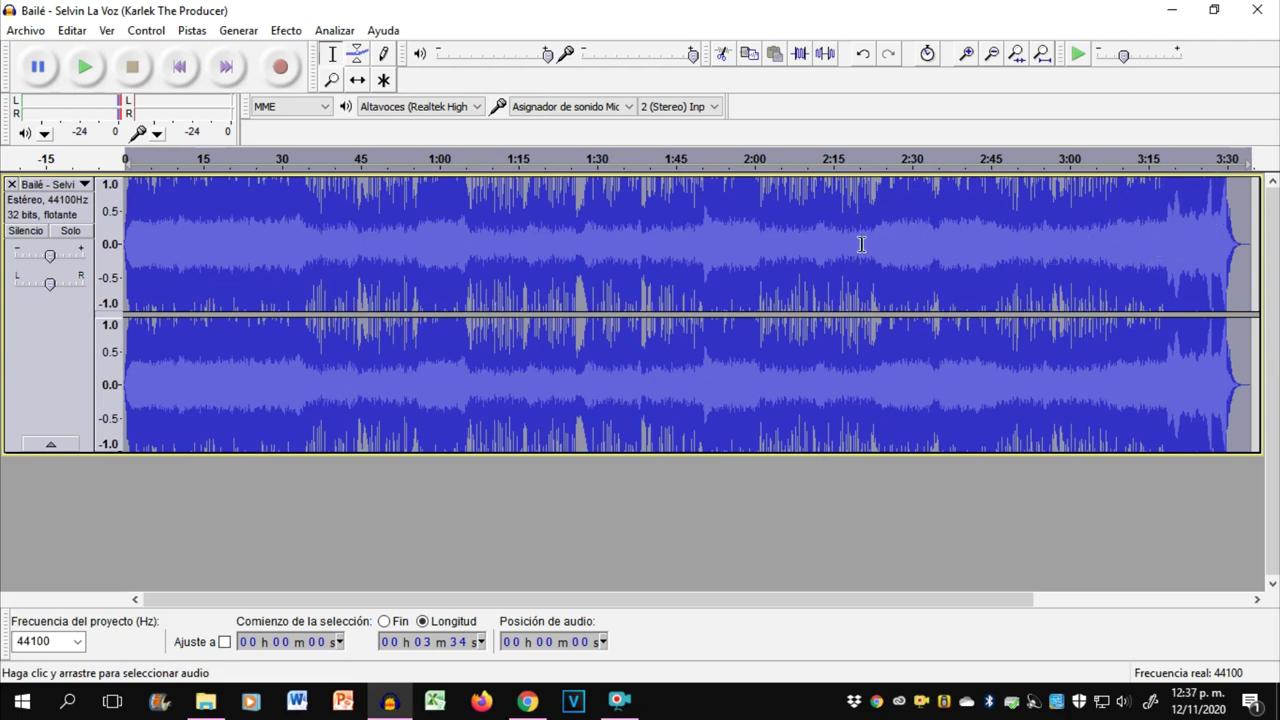
# - Silence the song's ending from about 3:17 for about 15 seconds
pyautogui.moveTo(1161, 278); pyautogui.dragTo(1240, 290)
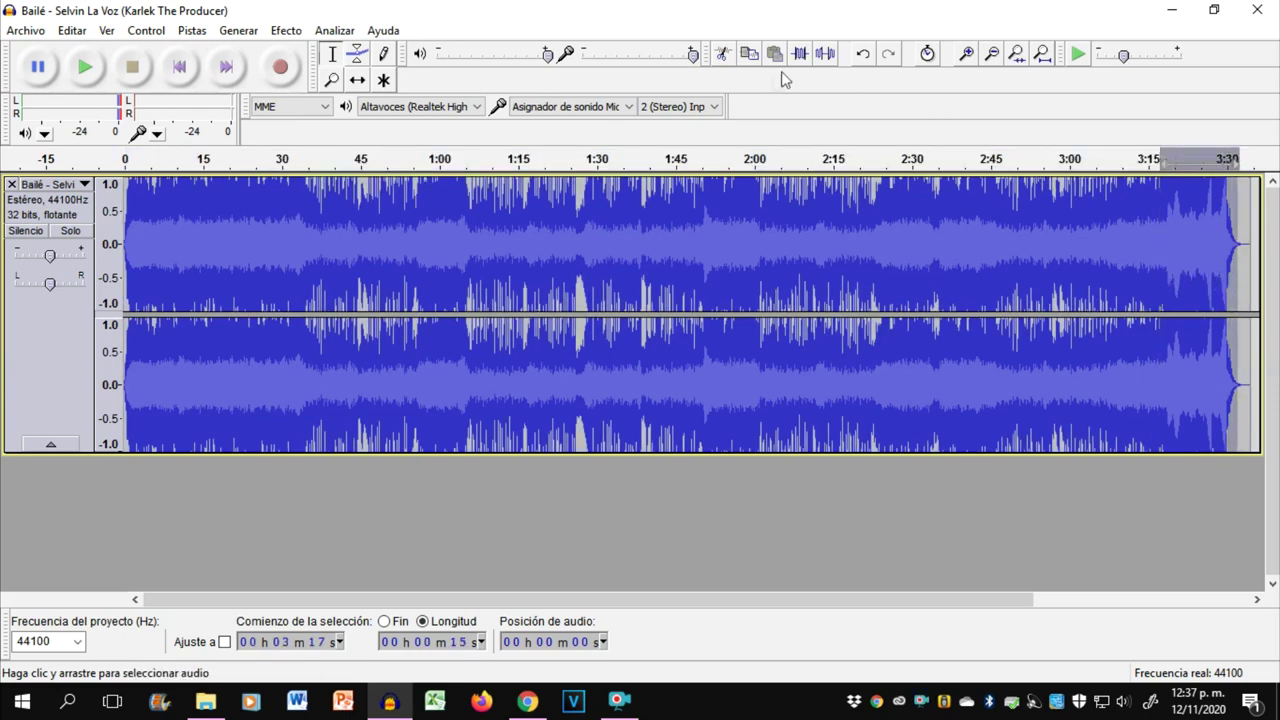
pyautogui.click(823, 57)
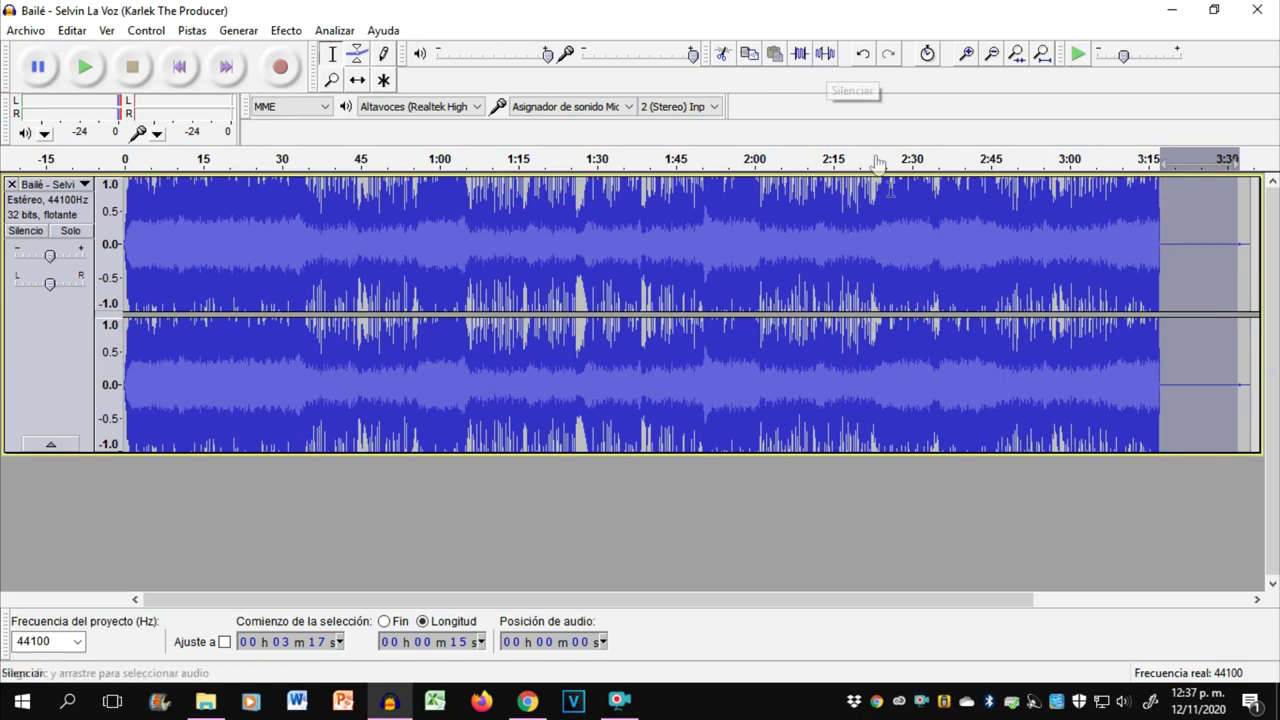
pyautogui.click(1019, 258)
# - Amplify the whole song by -6.6 dB with a new peak amplitude of 0.0 dB
pyautogui.hotkey('ctrl', 'a')
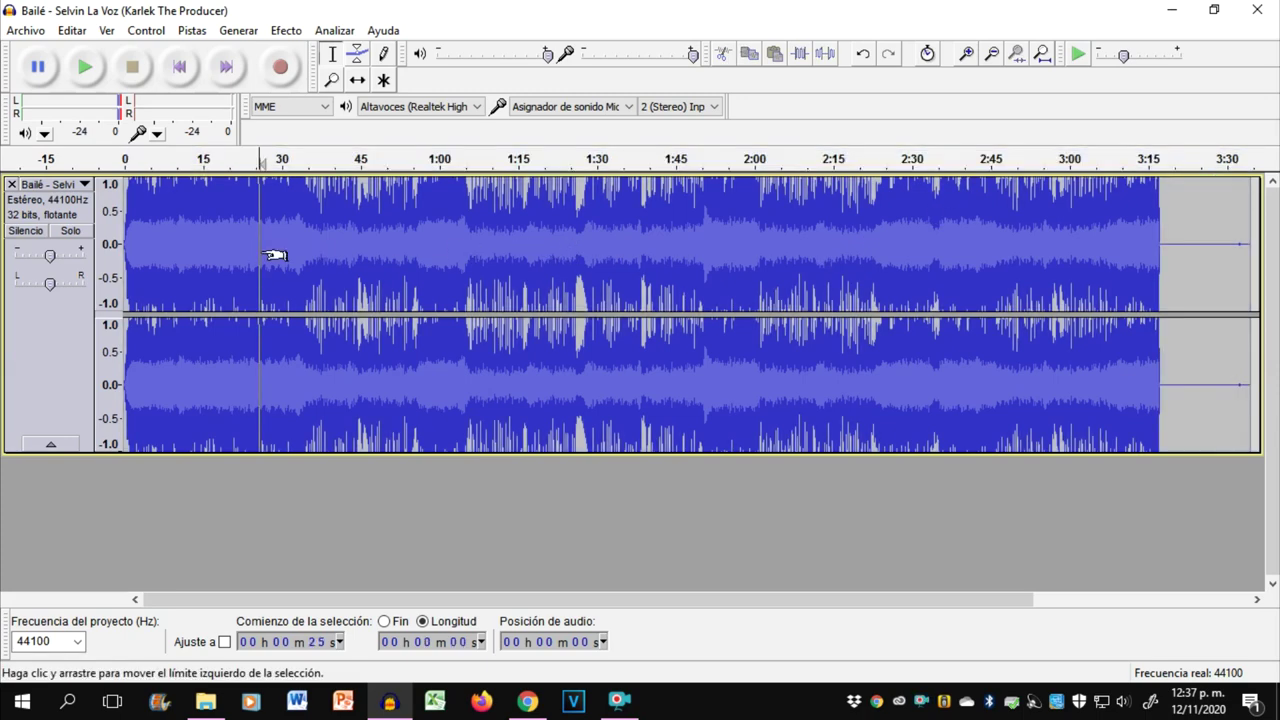
pyautogui.click(292, 34)
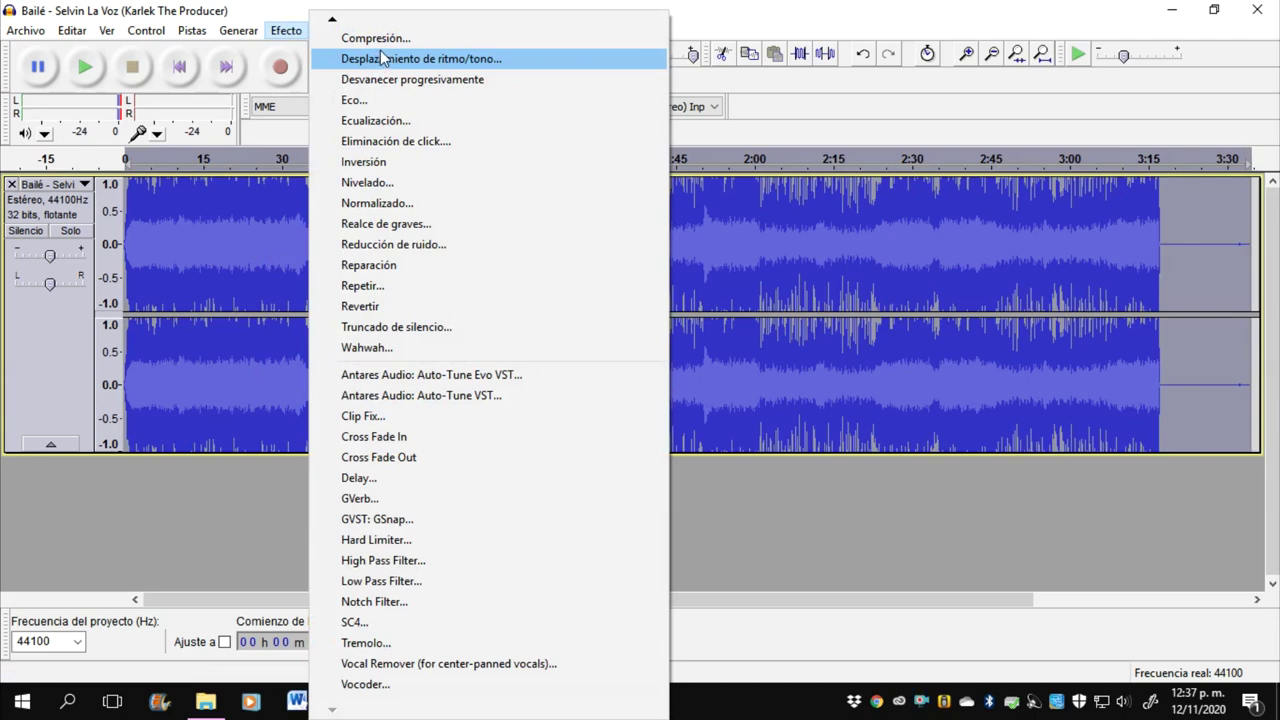
pyautogui.moveTo(332, 22)
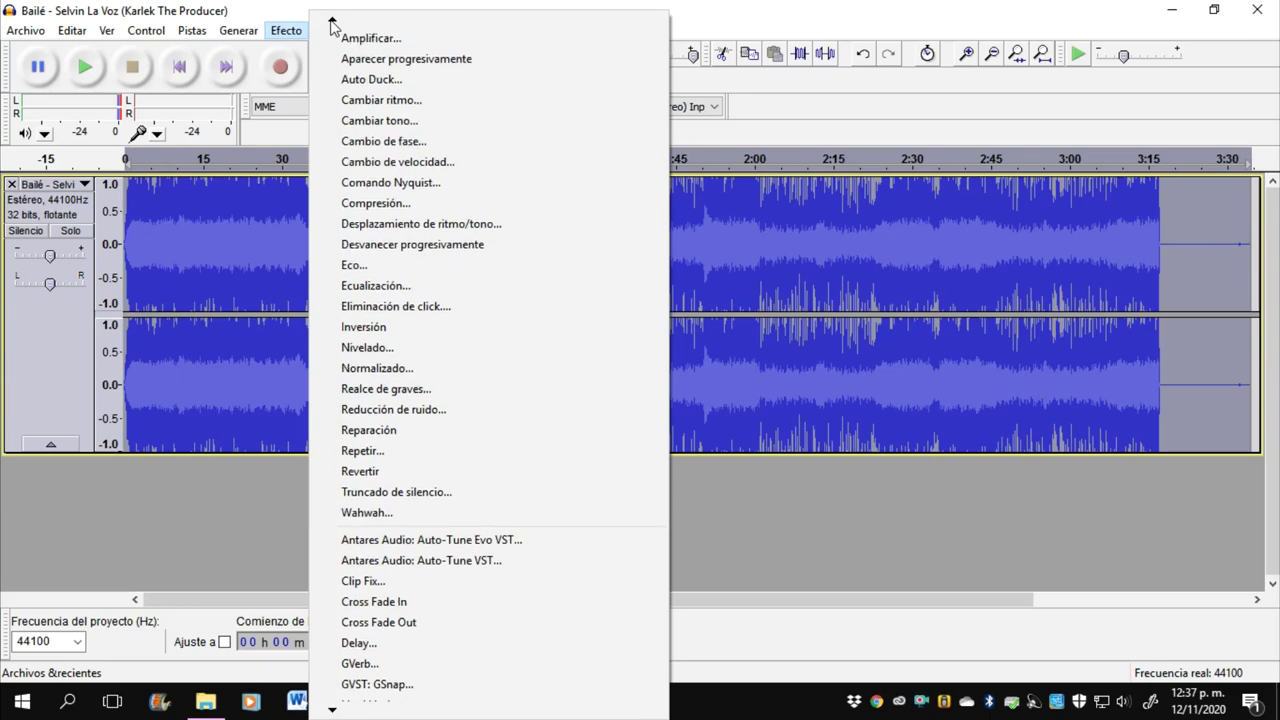
pyautogui.click(360, 38)
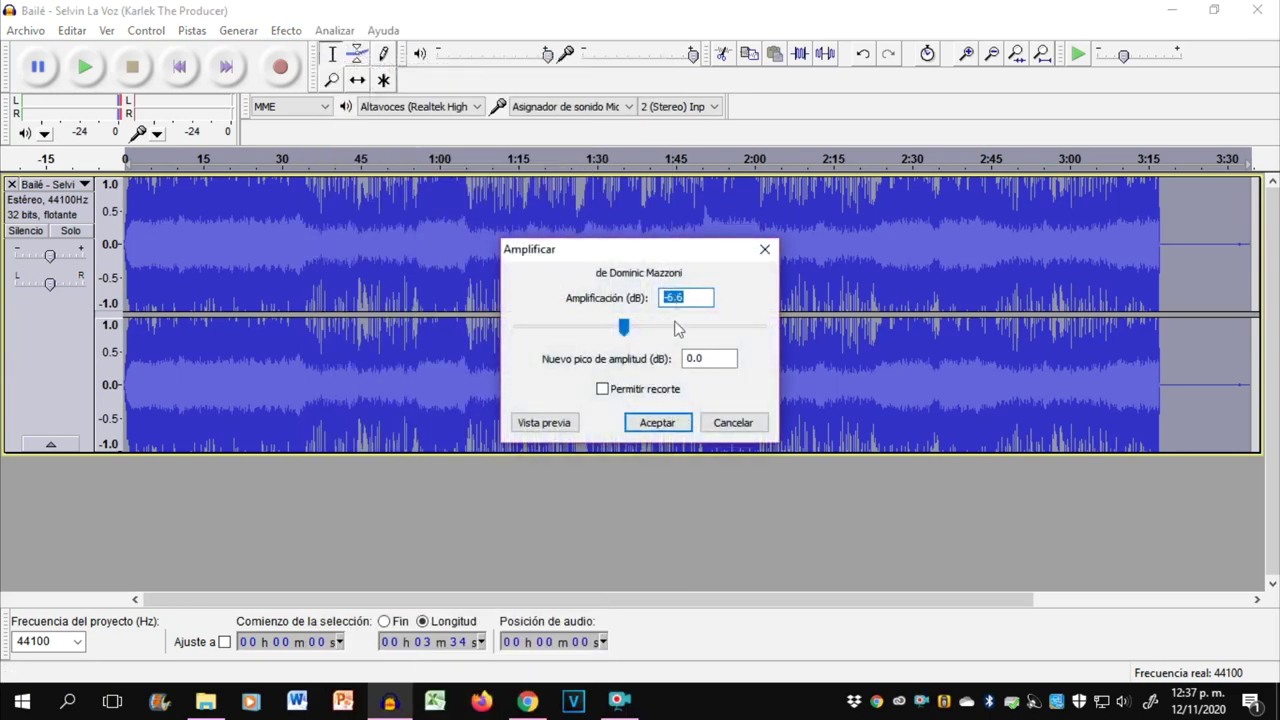
pyautogui.click(658, 422)
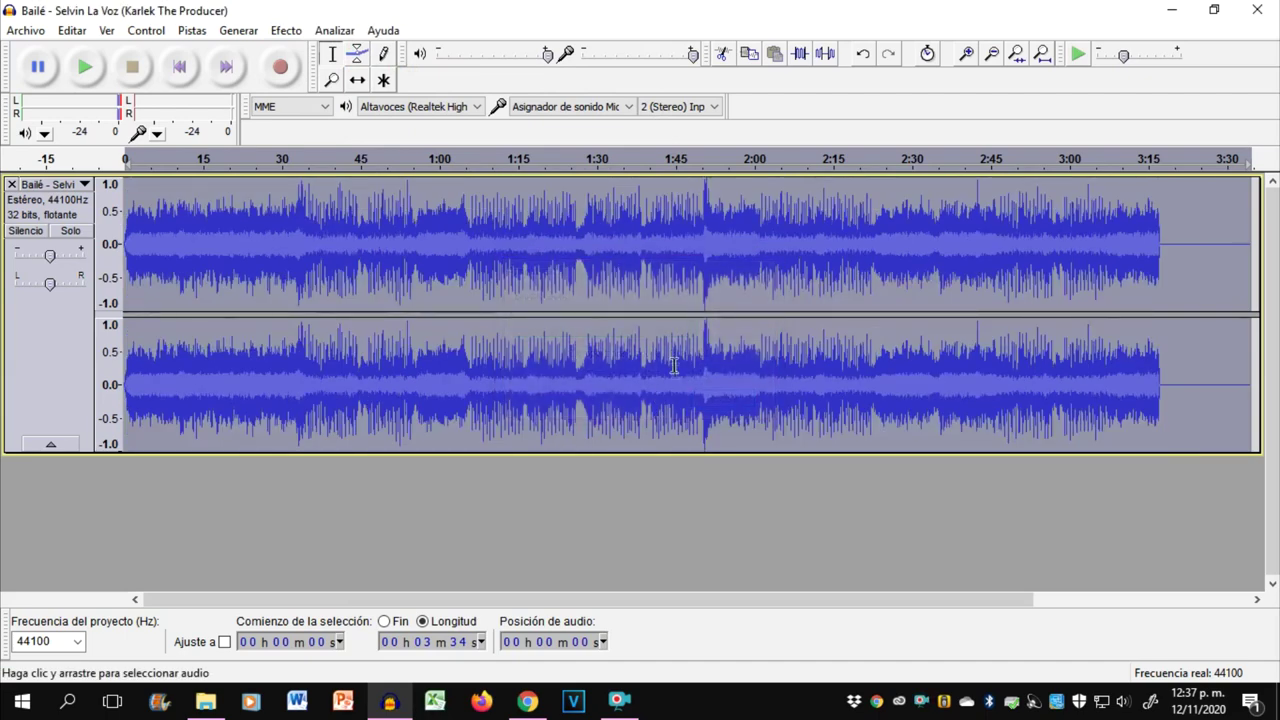
# - Equalize the whole song with the Bass Boost curve, raising its level below 100 Hz to about 18 dB
pyautogui.click(282, 258)
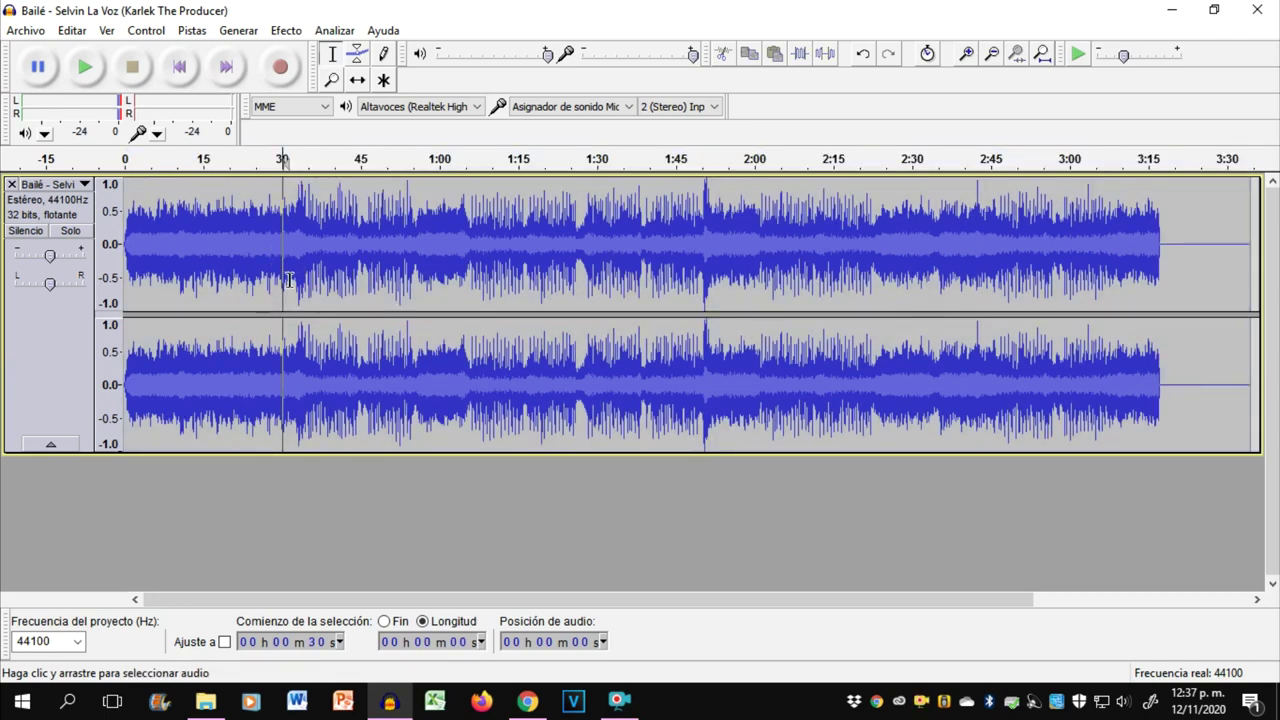
pyautogui.click(262, 277)
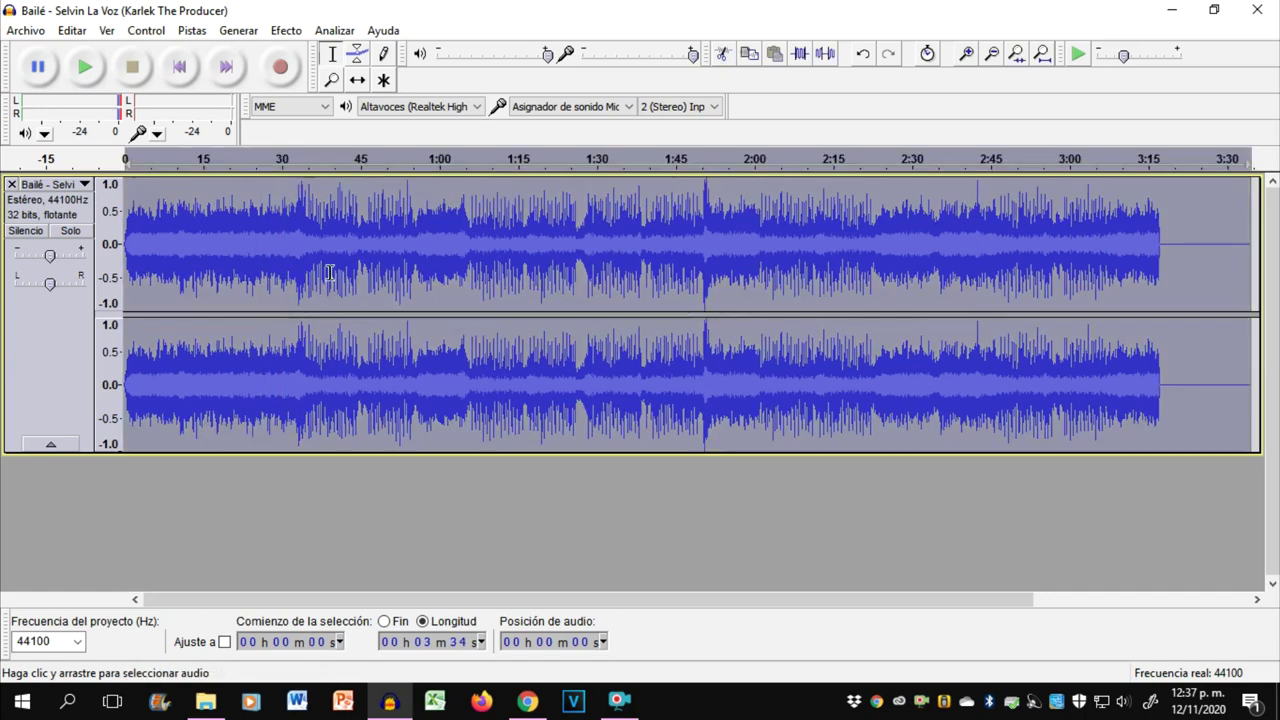
pyautogui.click(286, 30)
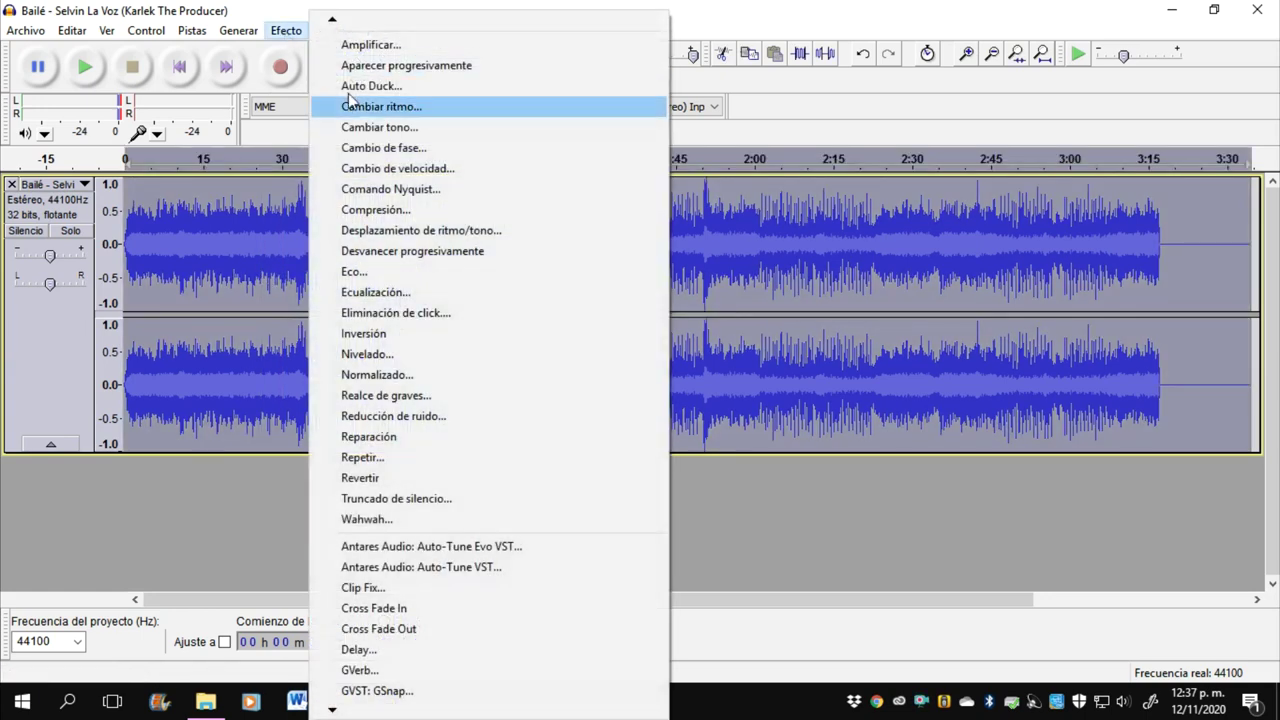
pyautogui.click(415, 293)
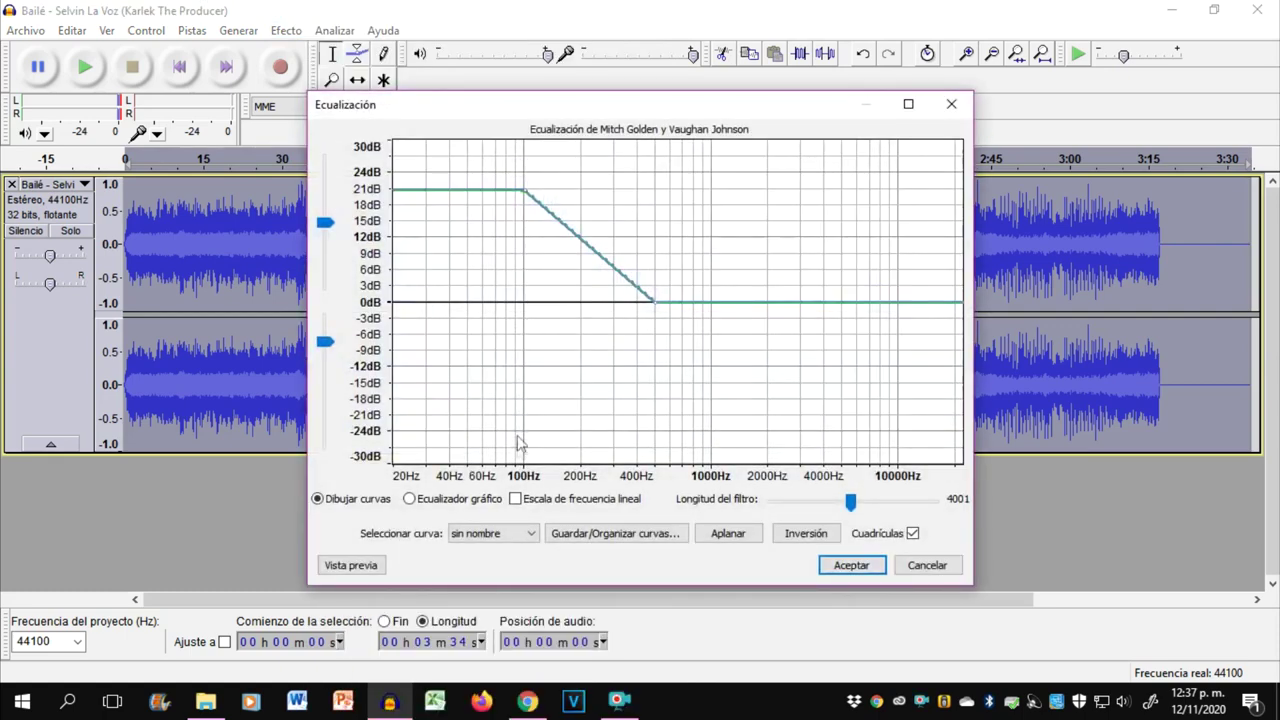
pyautogui.click(530, 533)
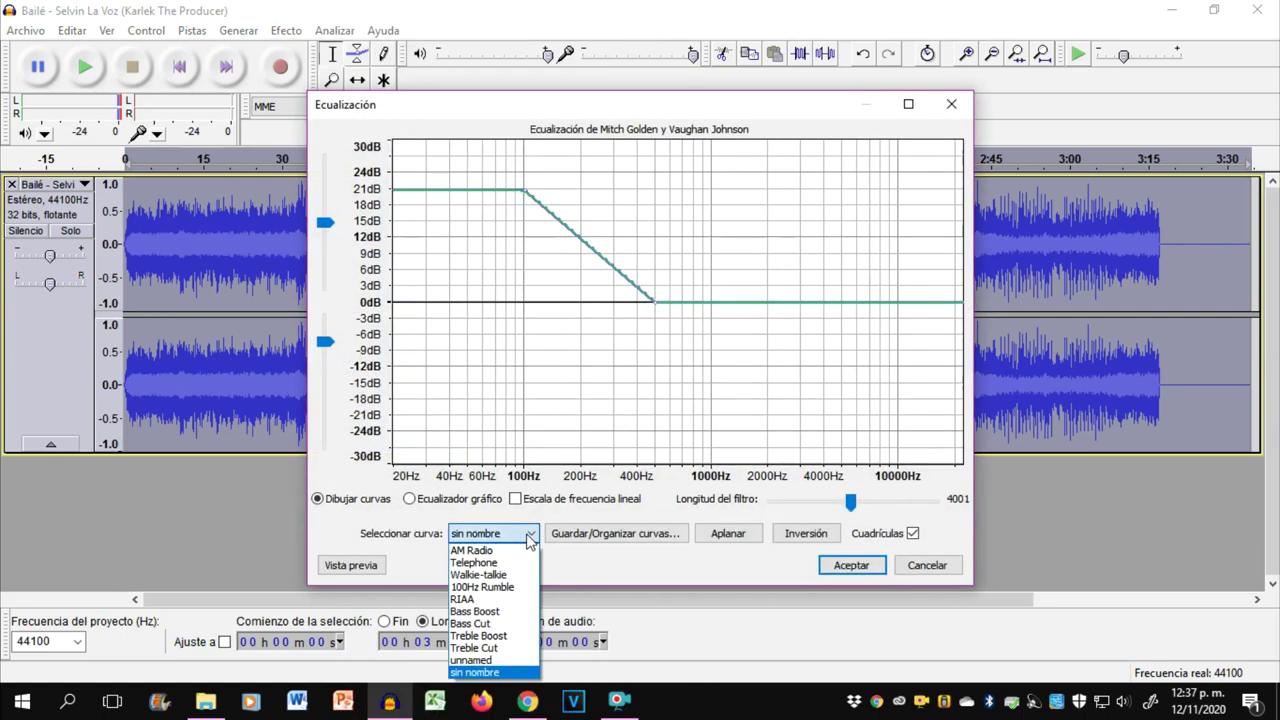
pyautogui.click(507, 612)
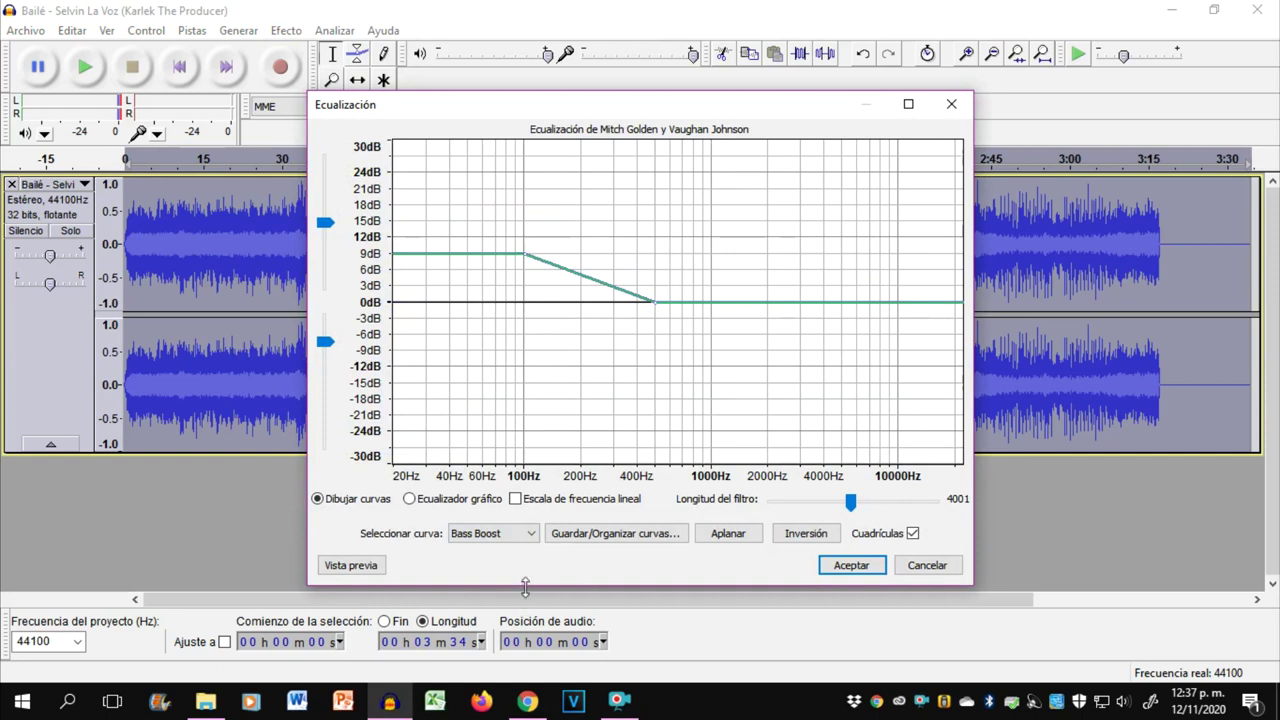
pyautogui.moveTo(525, 260); pyautogui.dragTo(527, 215)
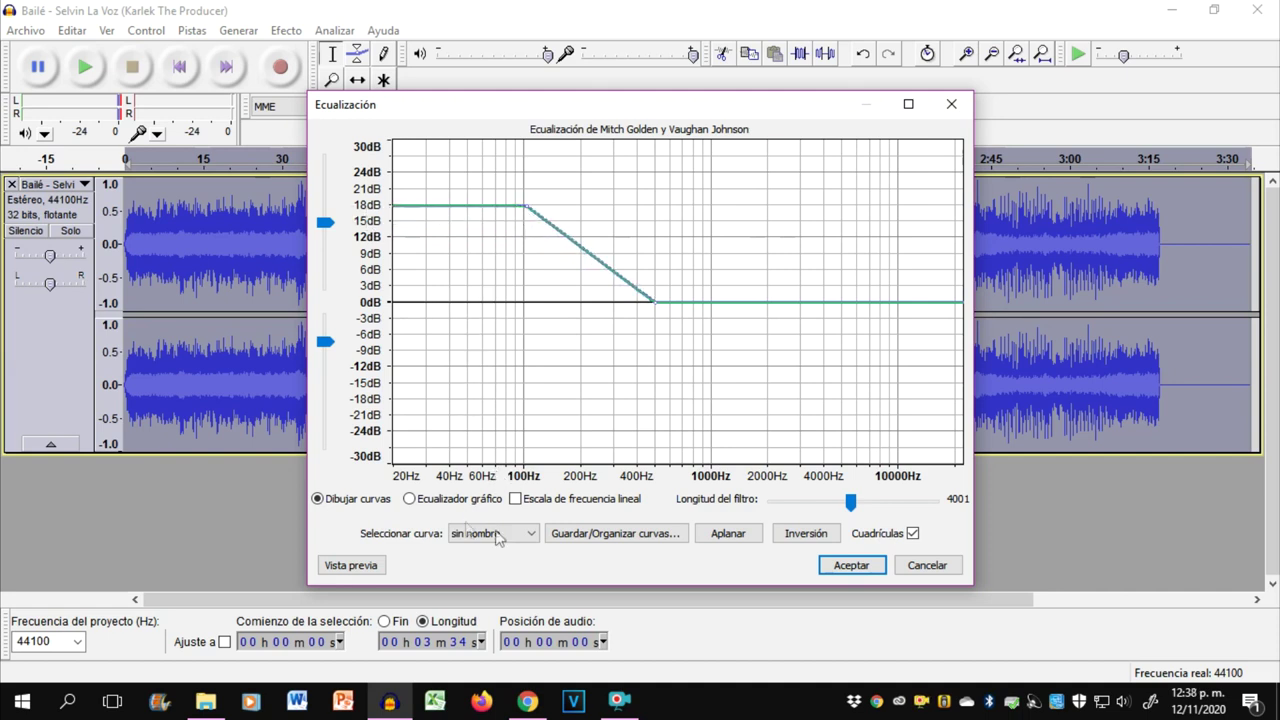
pyautogui.click(842, 565)
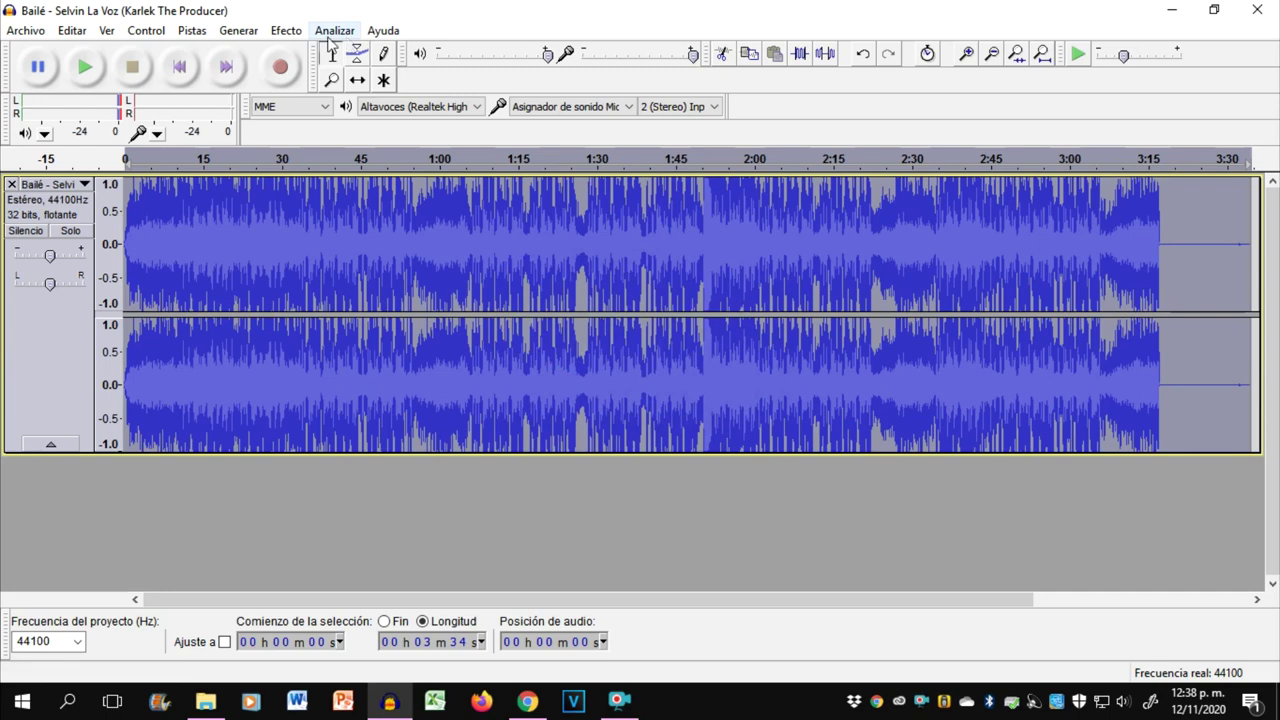
# - Amplify the equalized song by -12.3 dB, keeping the new peak amplitude at 0.0 dB
pyautogui.click(286, 30)
pyautogui.click(420, 44)
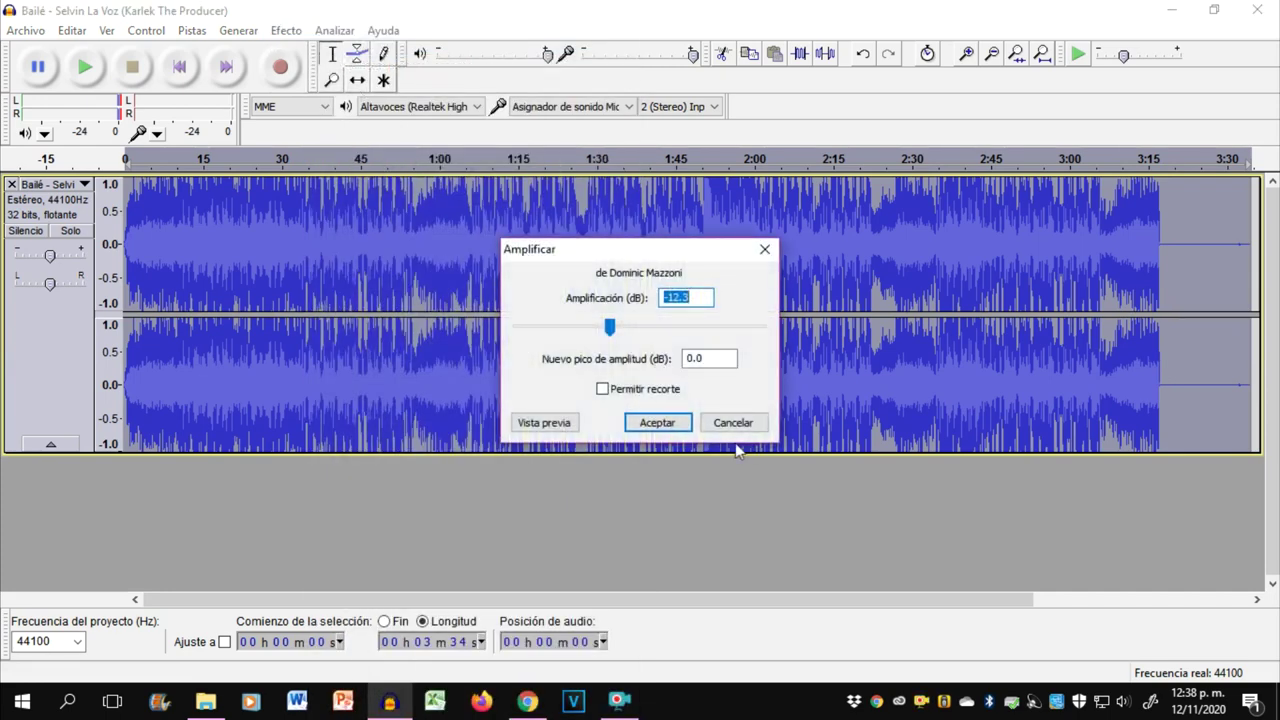
pyautogui.click(657, 423)
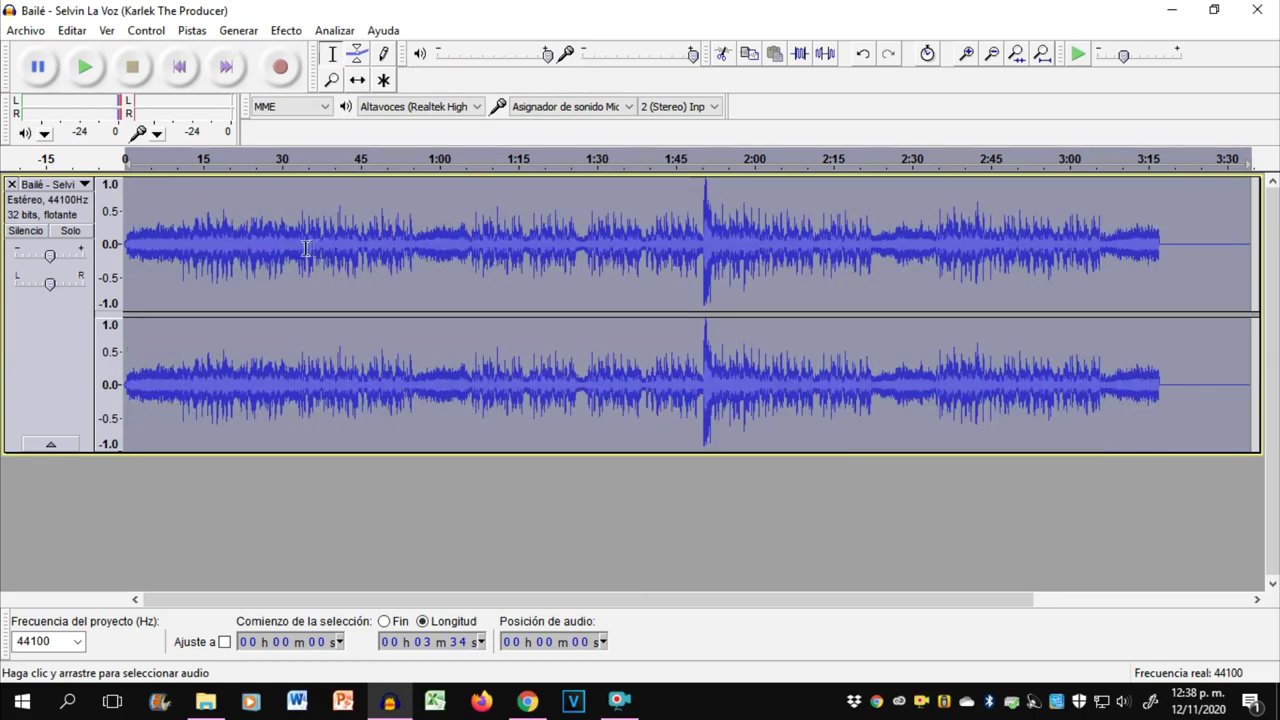
# - Delete the part of the song from about 1:49, just before the loud spike, for about 1 minute 32 seconds
pyautogui.click(254, 244)
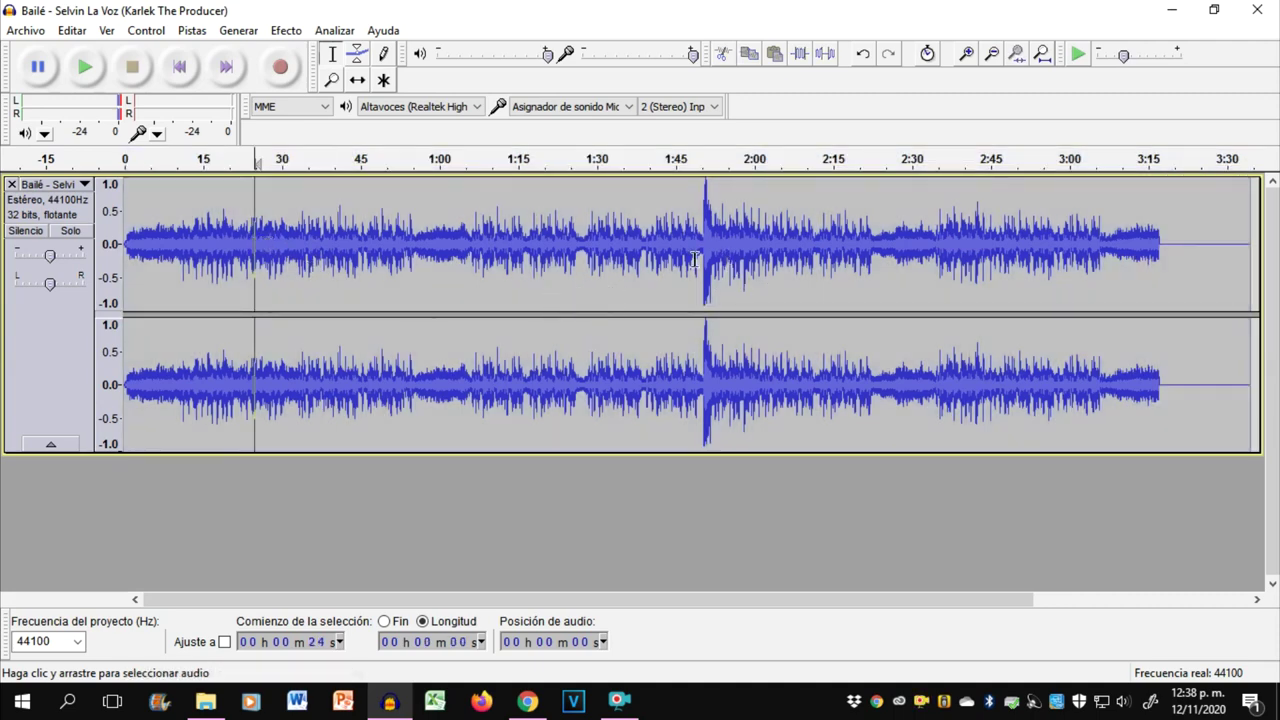
pyautogui.moveTo(698, 259); pyautogui.dragTo(1185, 322)
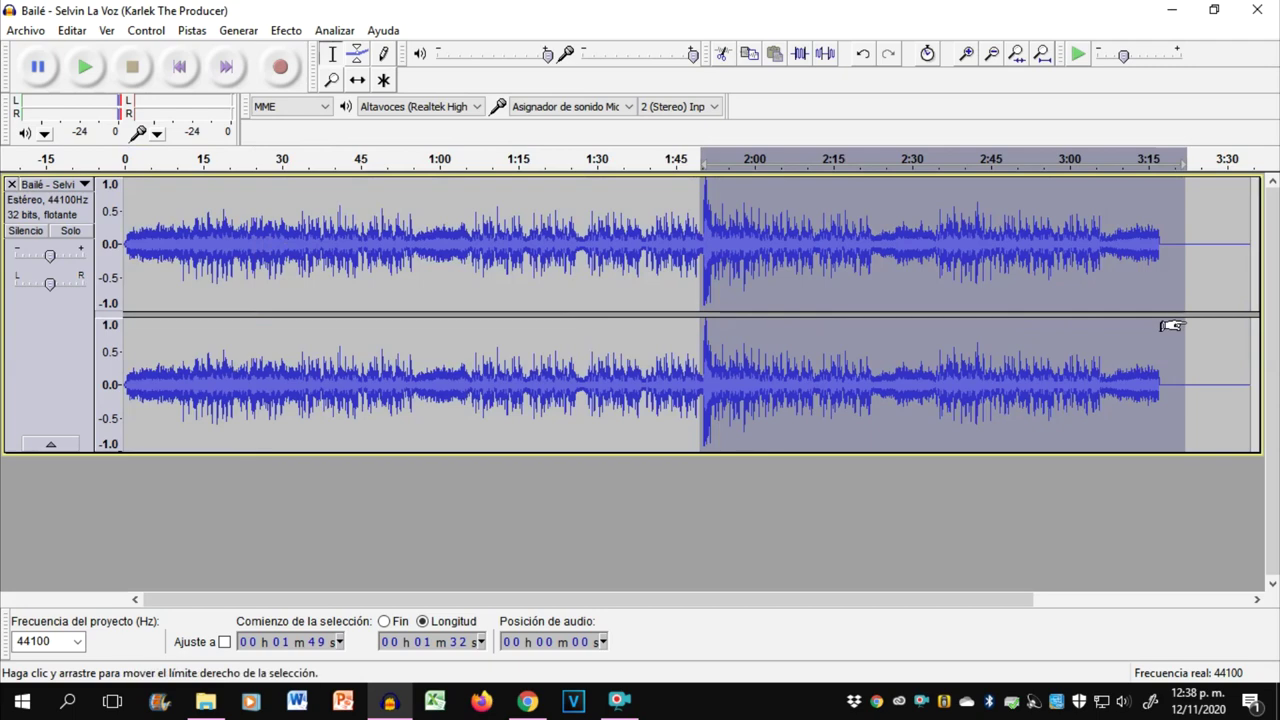
pyautogui.press('Delete')
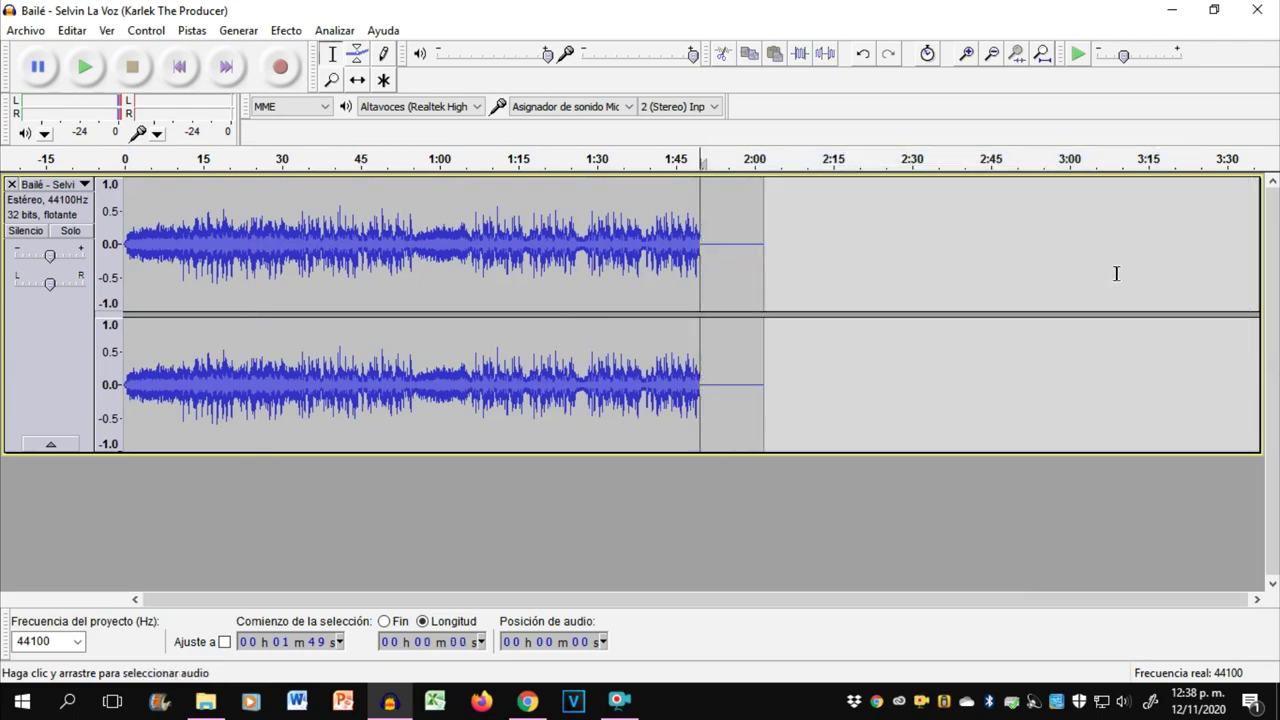
# - Amplify the whole remaining track by 4.5 dB with a new peak amplitude of 0.0 dB
pyautogui.doubleClick(548, 277)
pyautogui.click(287, 31)
pyautogui.click(370, 40)
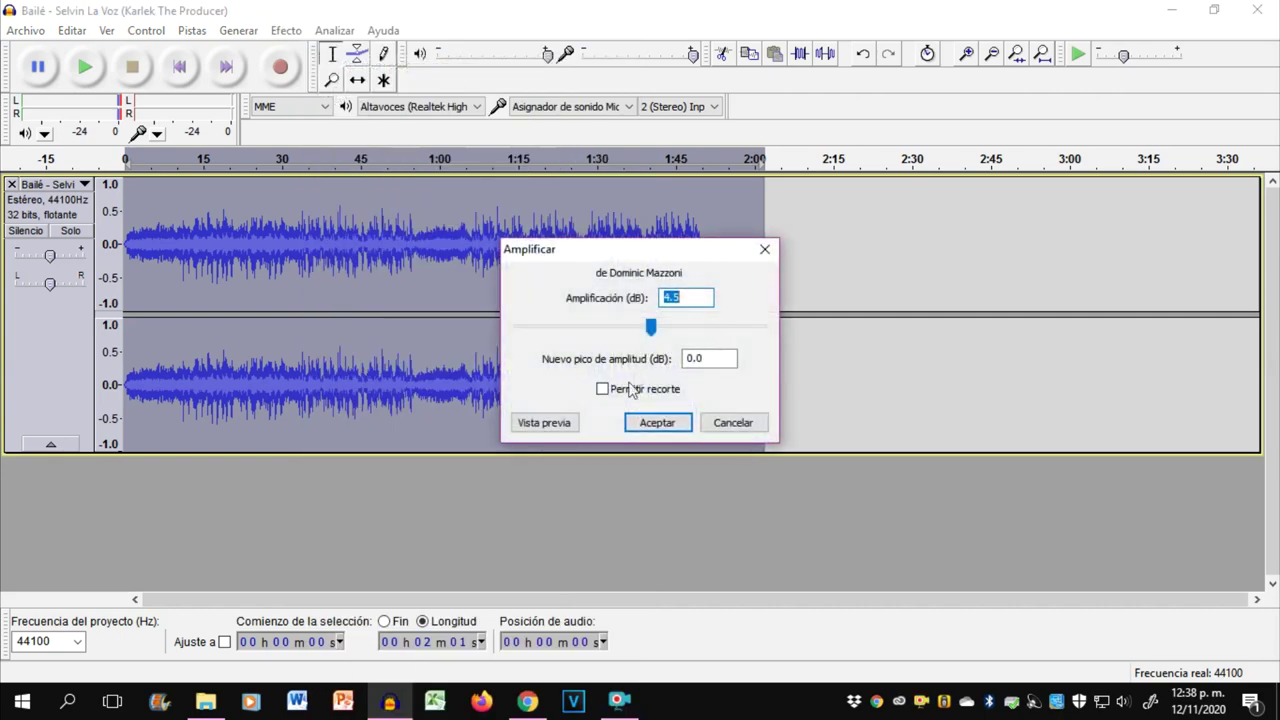
pyautogui.click(665, 423)
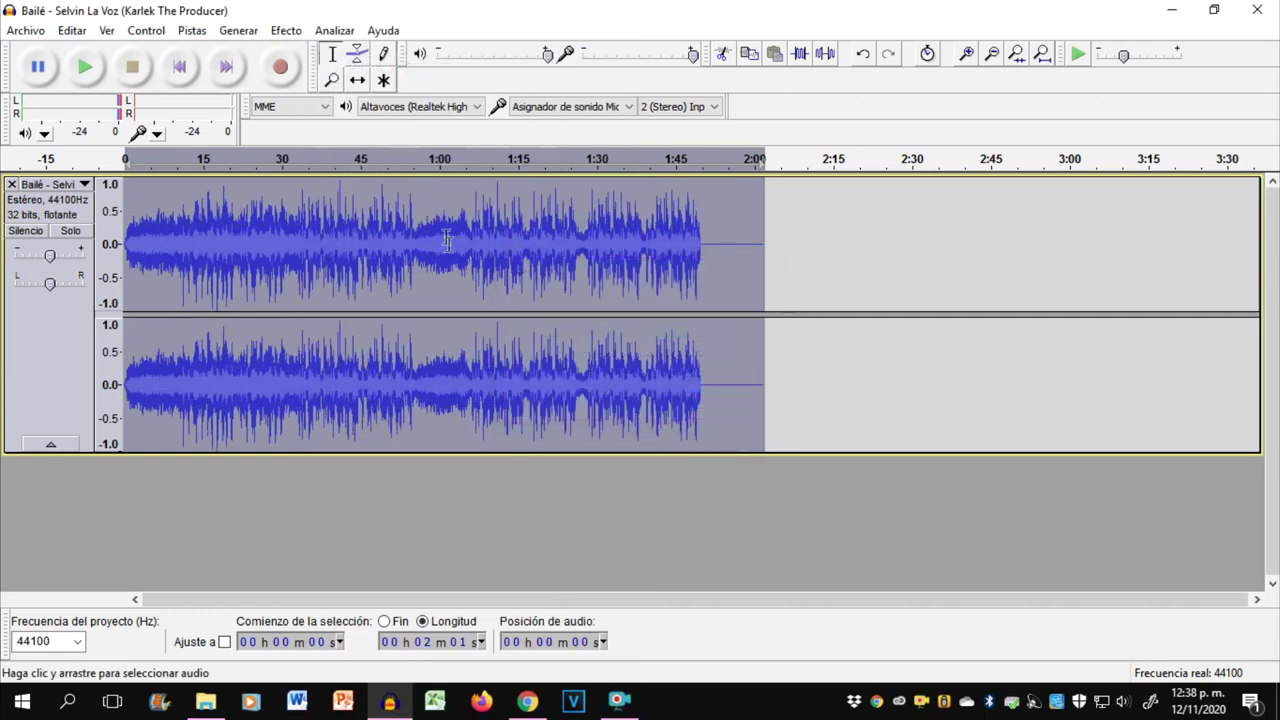
# - Play the processed track from about 0:26 to hear the result, and stop playback
pyautogui.click(262, 222)
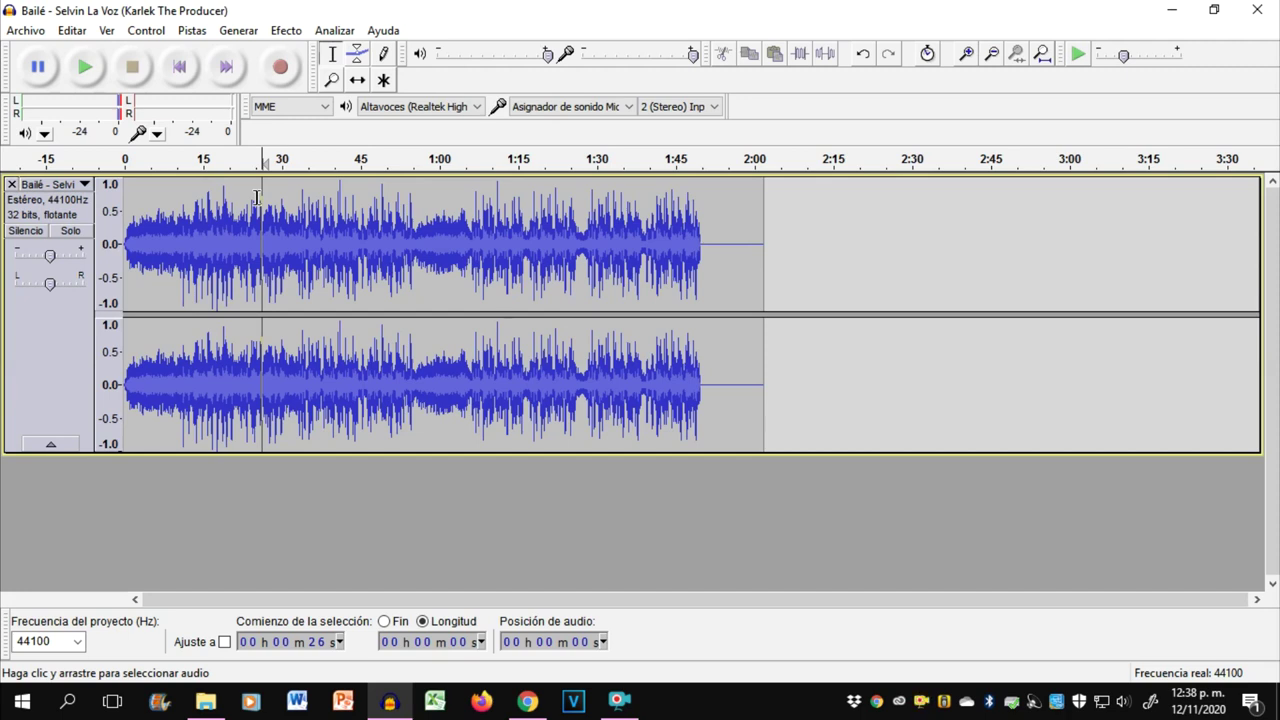
pyautogui.press('space')
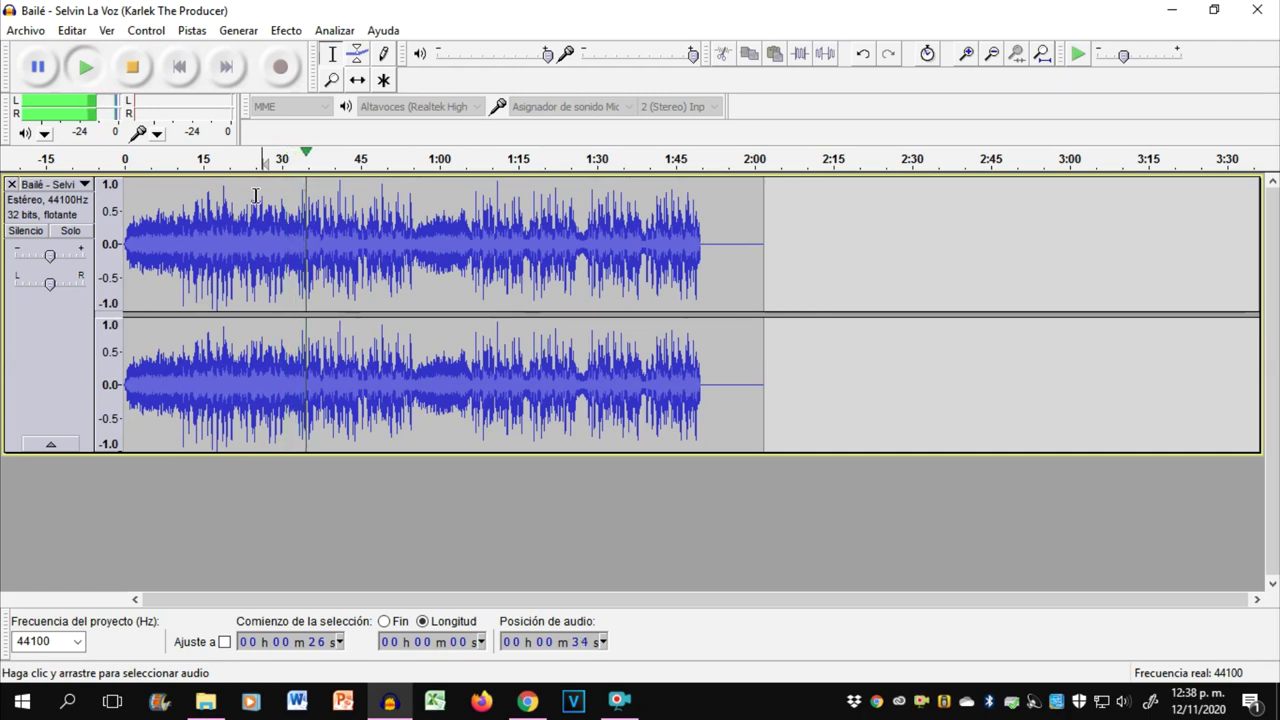
pyautogui.press('space')
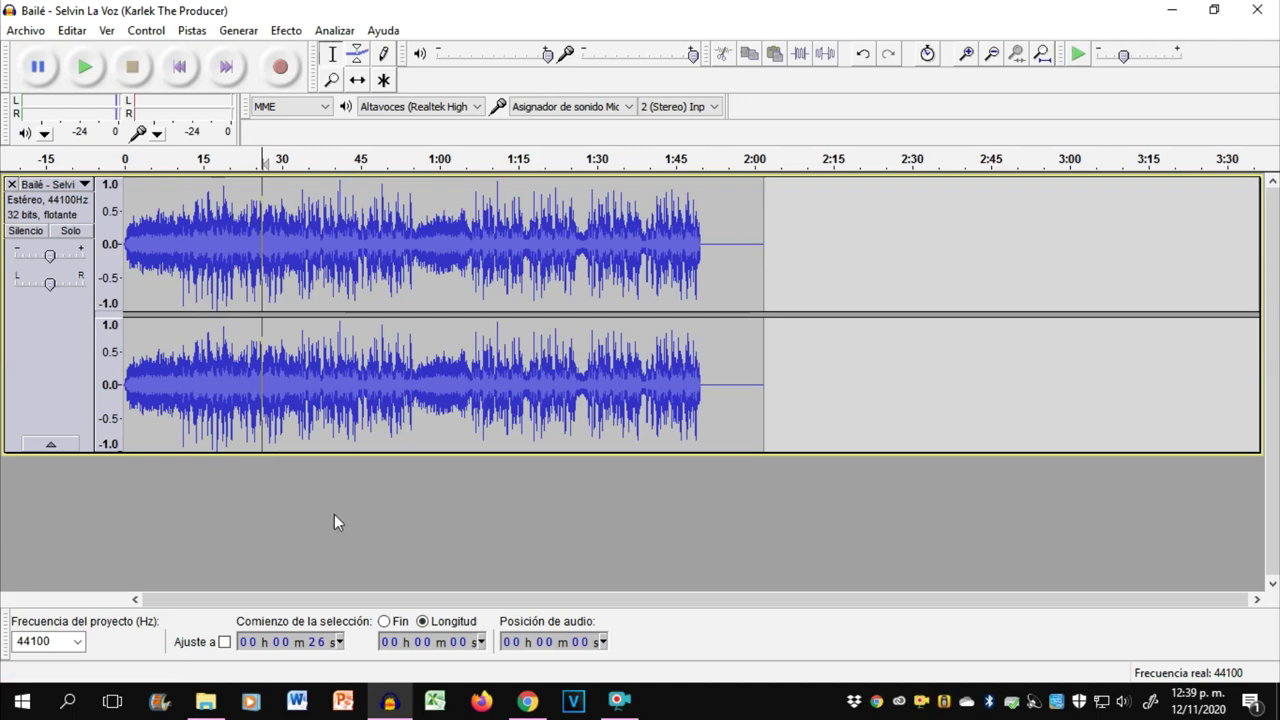
# - Remove the processed track and import the original Bailé MP3 again from the BAILÉ - SELVIN LA VOZ folder
pyautogui.click(11, 184)
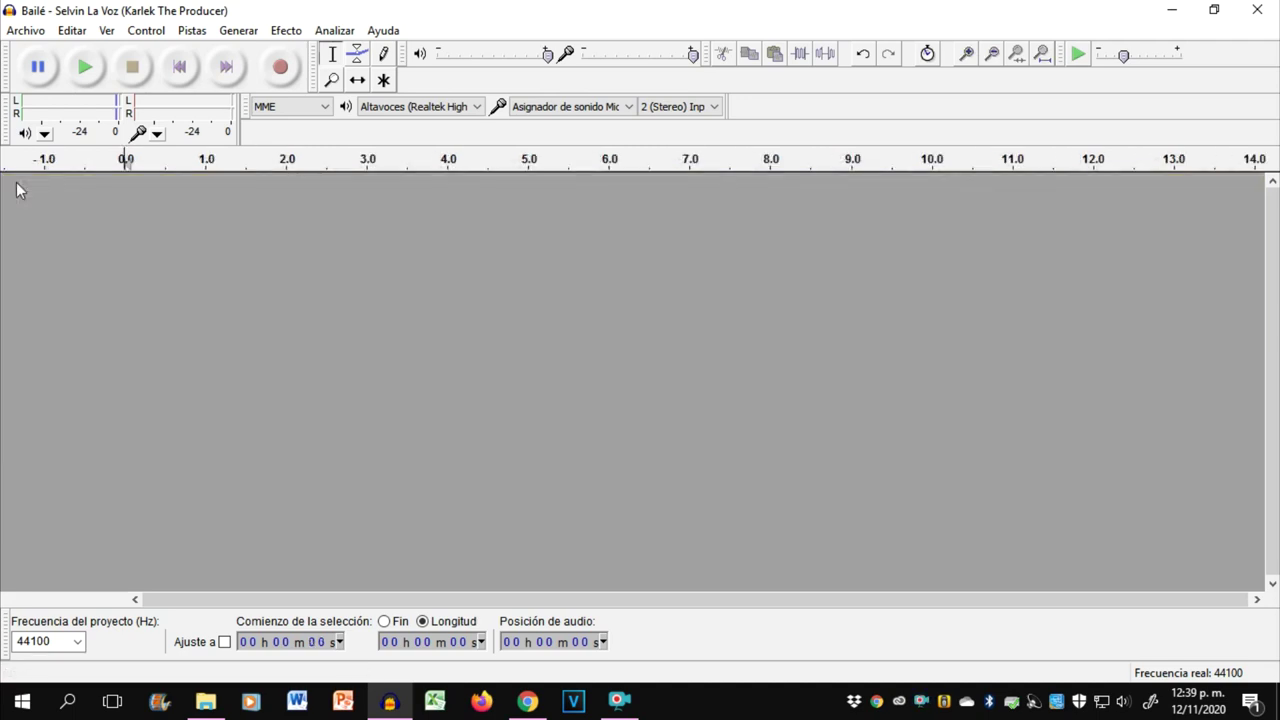
pyautogui.click(210, 702)
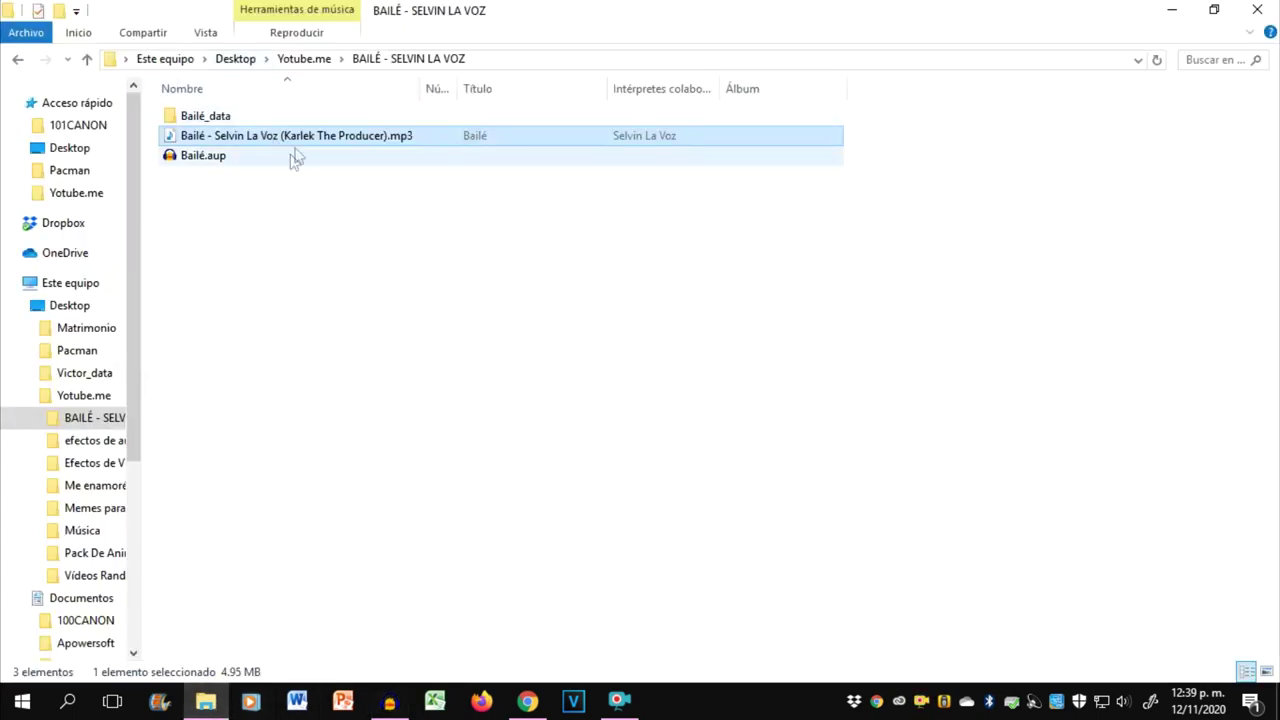
pyautogui.moveTo(297, 140); pyautogui.dragTo(290, 286)
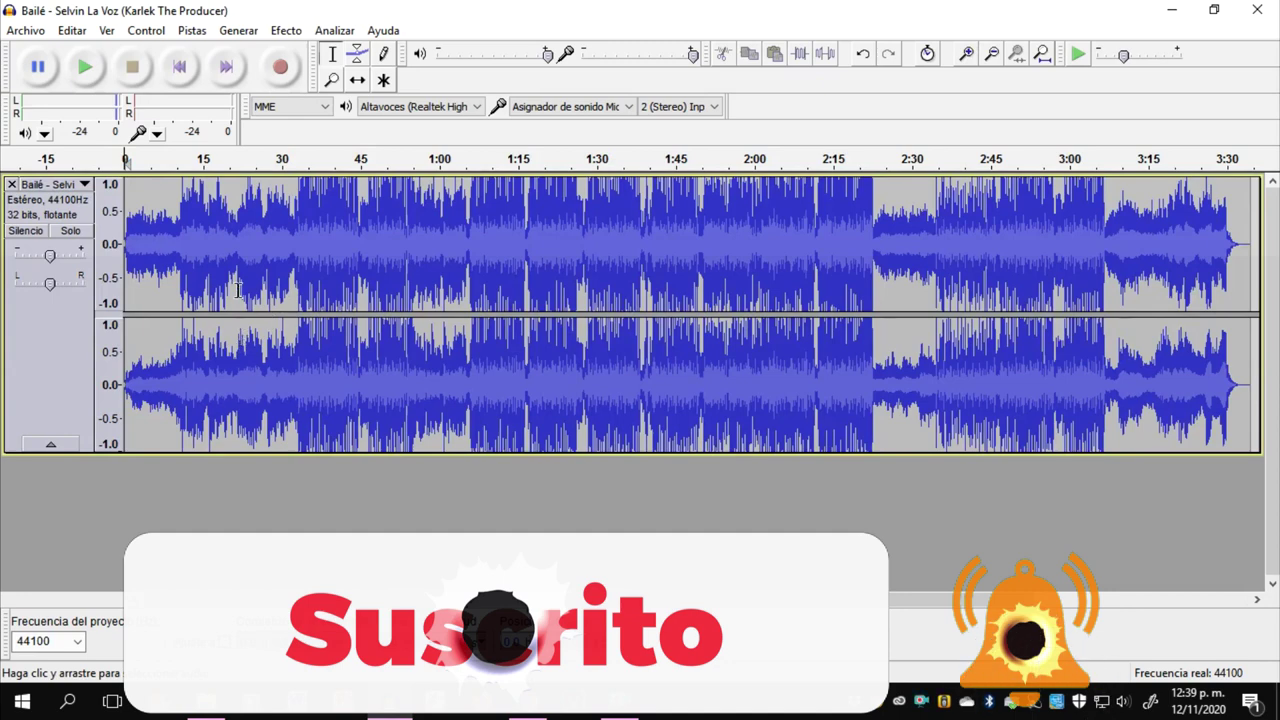
# - Split the newly imported stereo track into separate left and right channel tracks
pyautogui.click(75, 185)
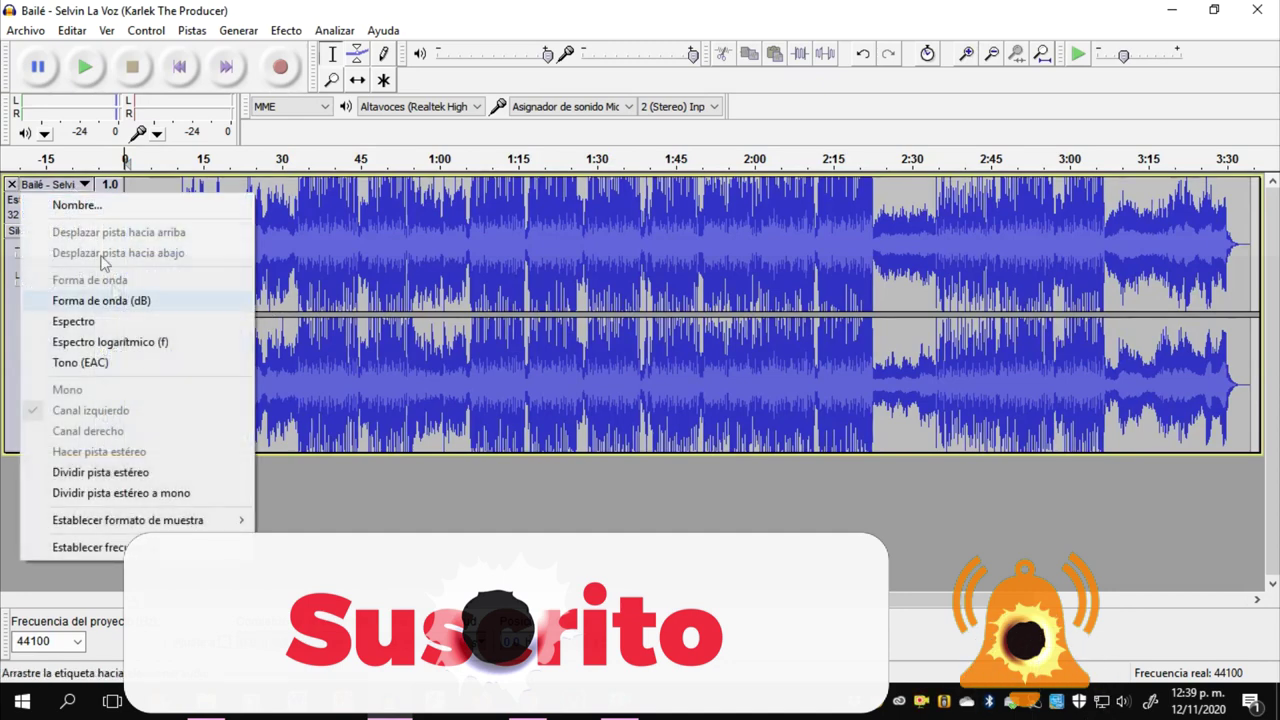
pyautogui.click(125, 474)
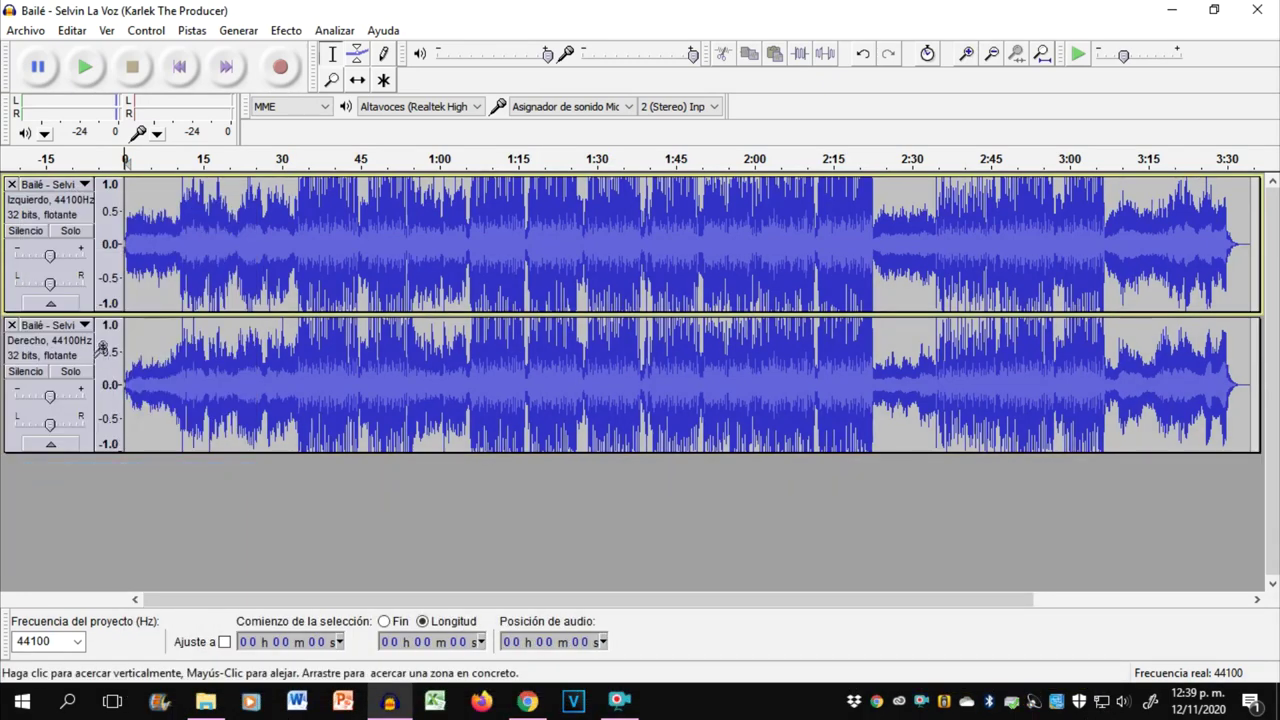
# - Apply Invert to the whole left channel track and play the audio from about 0:27
pyautogui.doubleClick(328, 210)
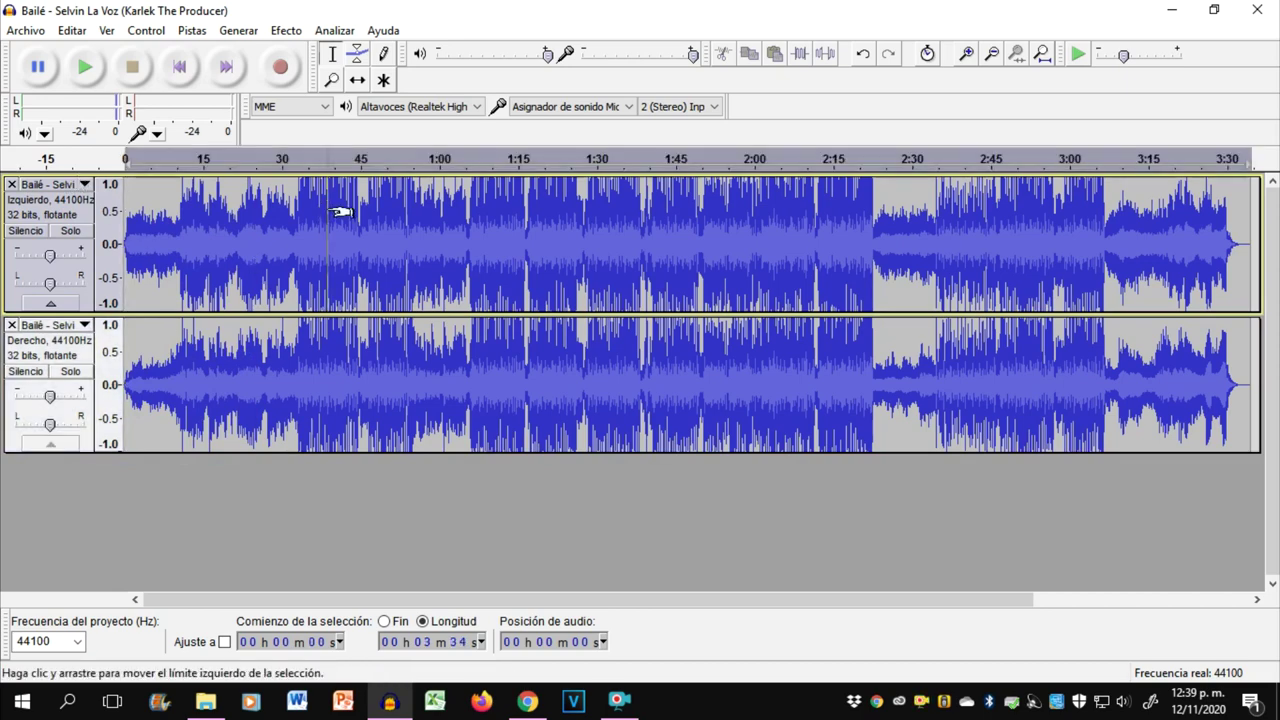
pyautogui.click(286, 30)
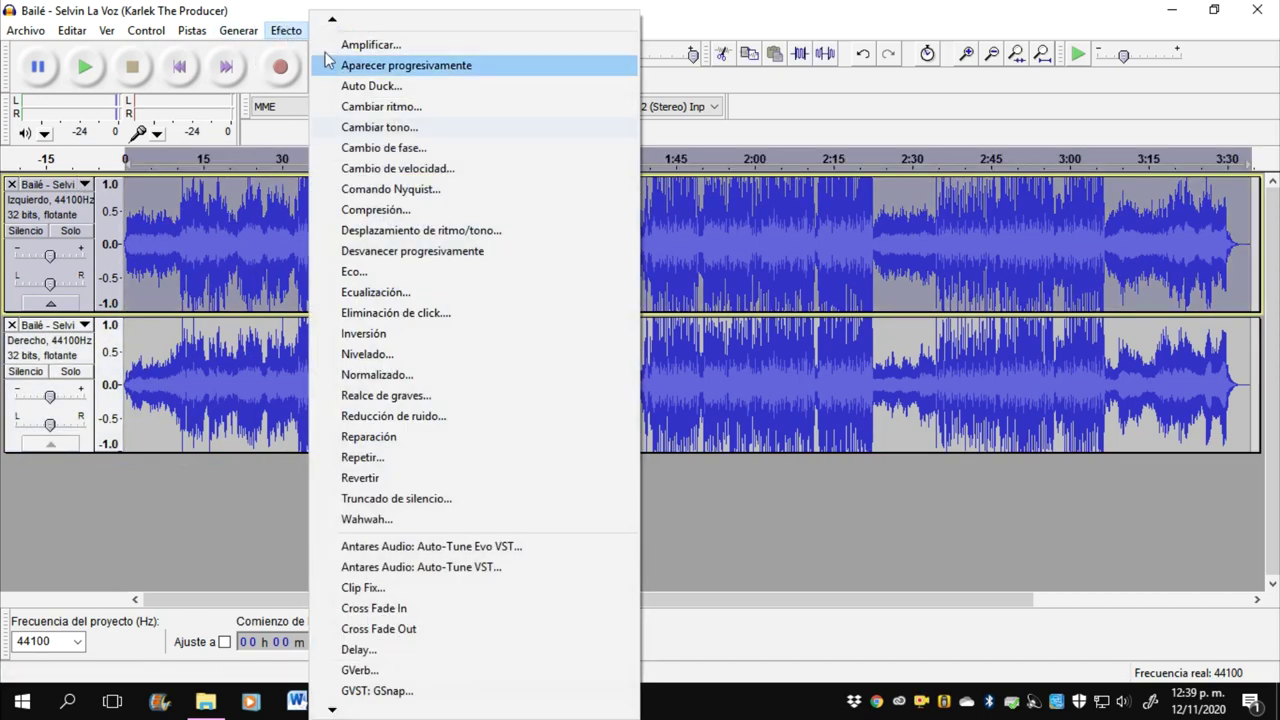
pyautogui.click(411, 338)
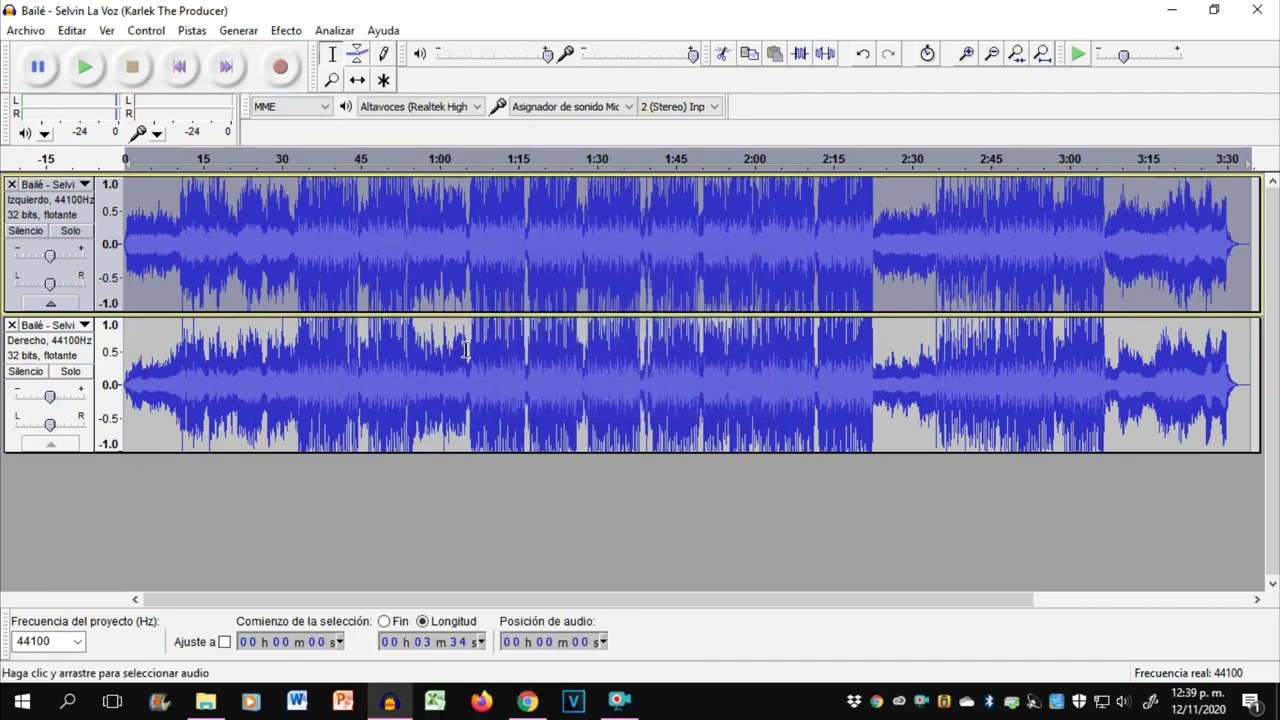
pyautogui.click(268, 242)
pyautogui.press('space')
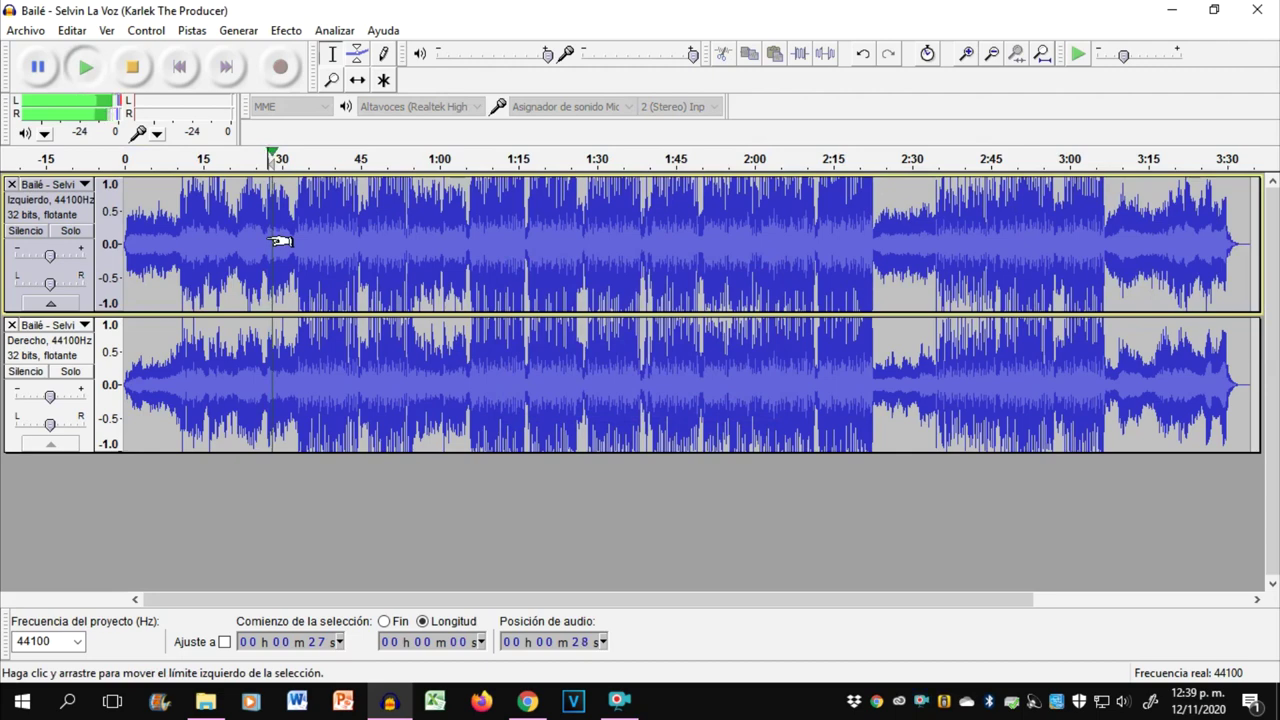
# - Stop playback and apply Invert to the whole right channel track
pyautogui.click(320, 370)
pyautogui.hotkey('ctrl', 'a')
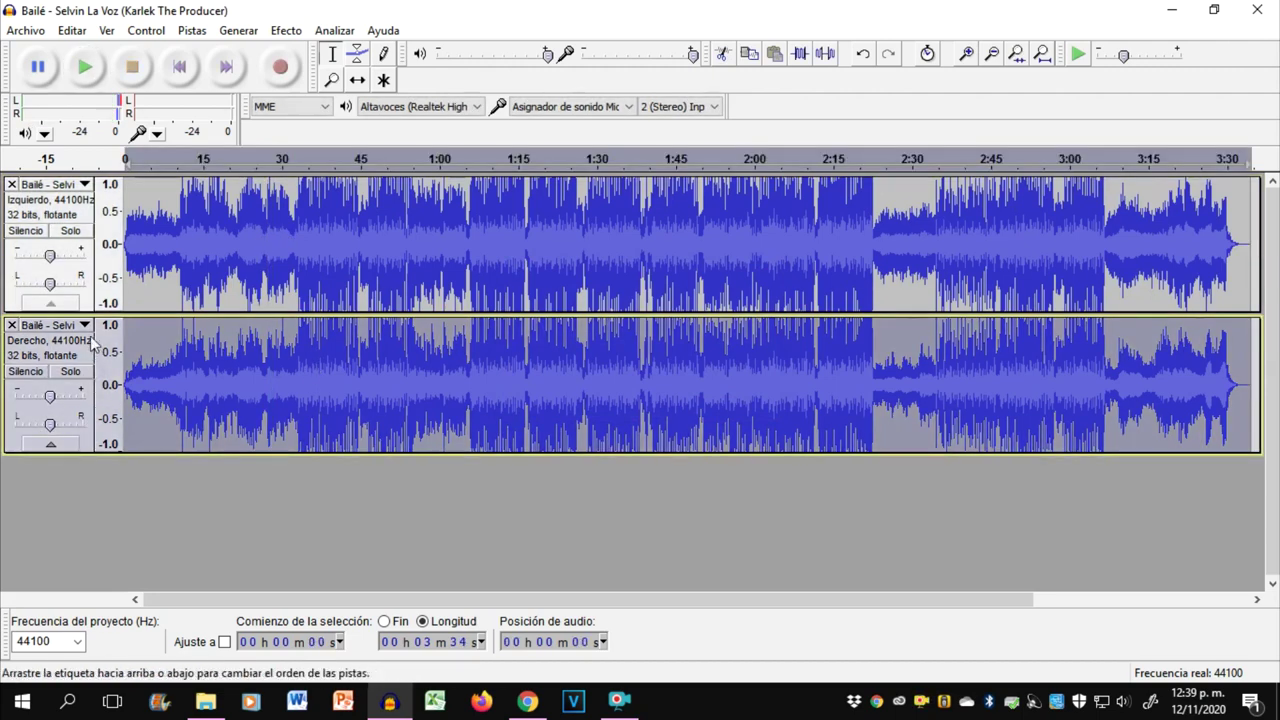
pyautogui.click(286, 30)
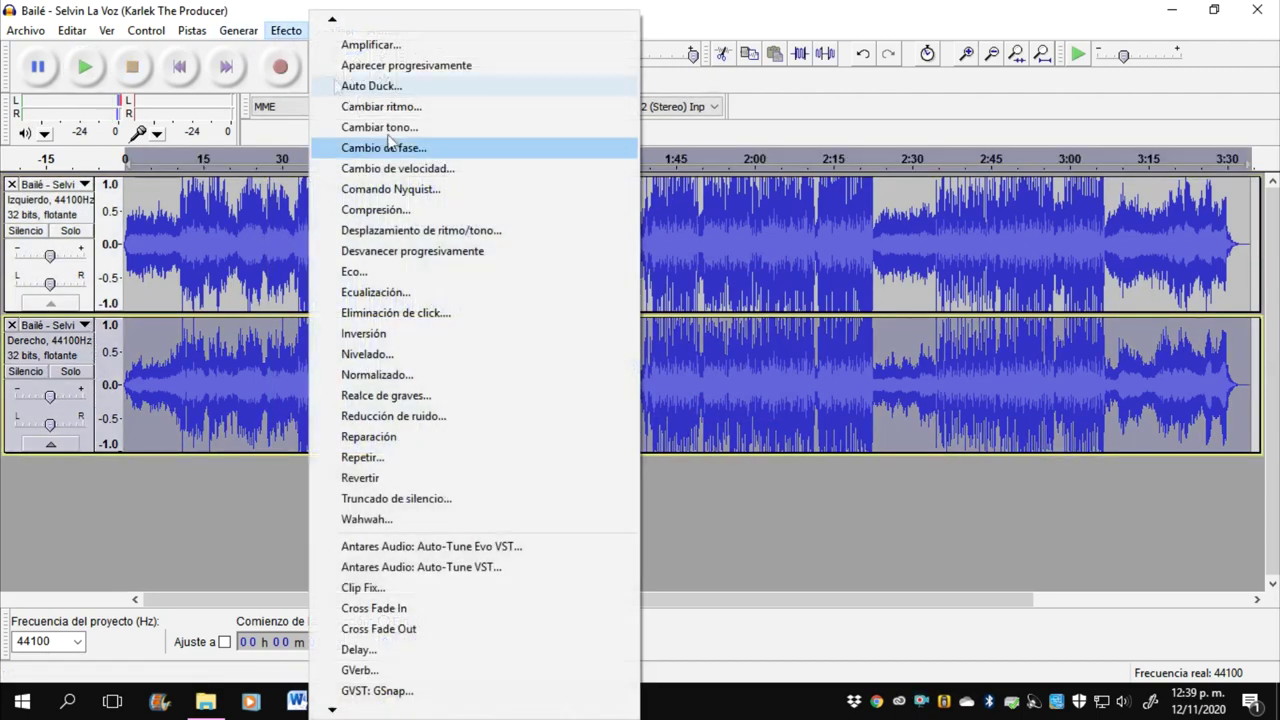
pyautogui.click(437, 335)
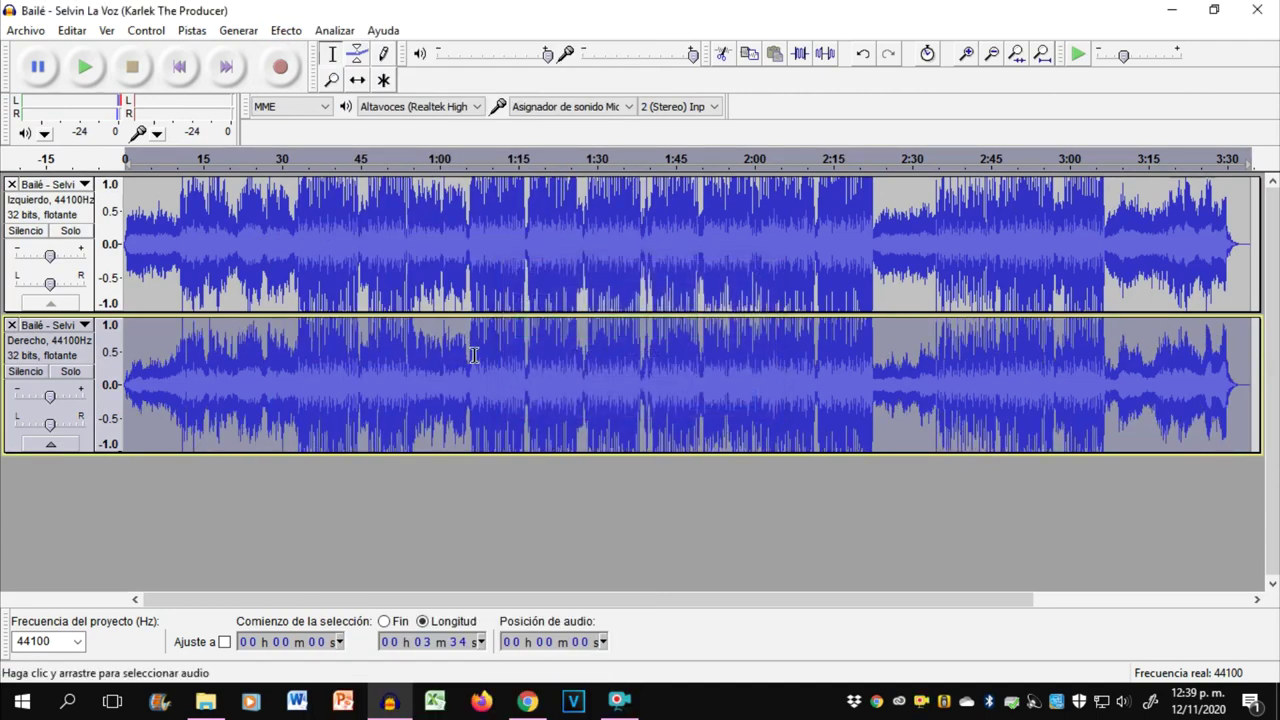
# - Play both inverted tracks from about 0:26, stop playback, and undo both inversions
pyautogui.click(265, 250)
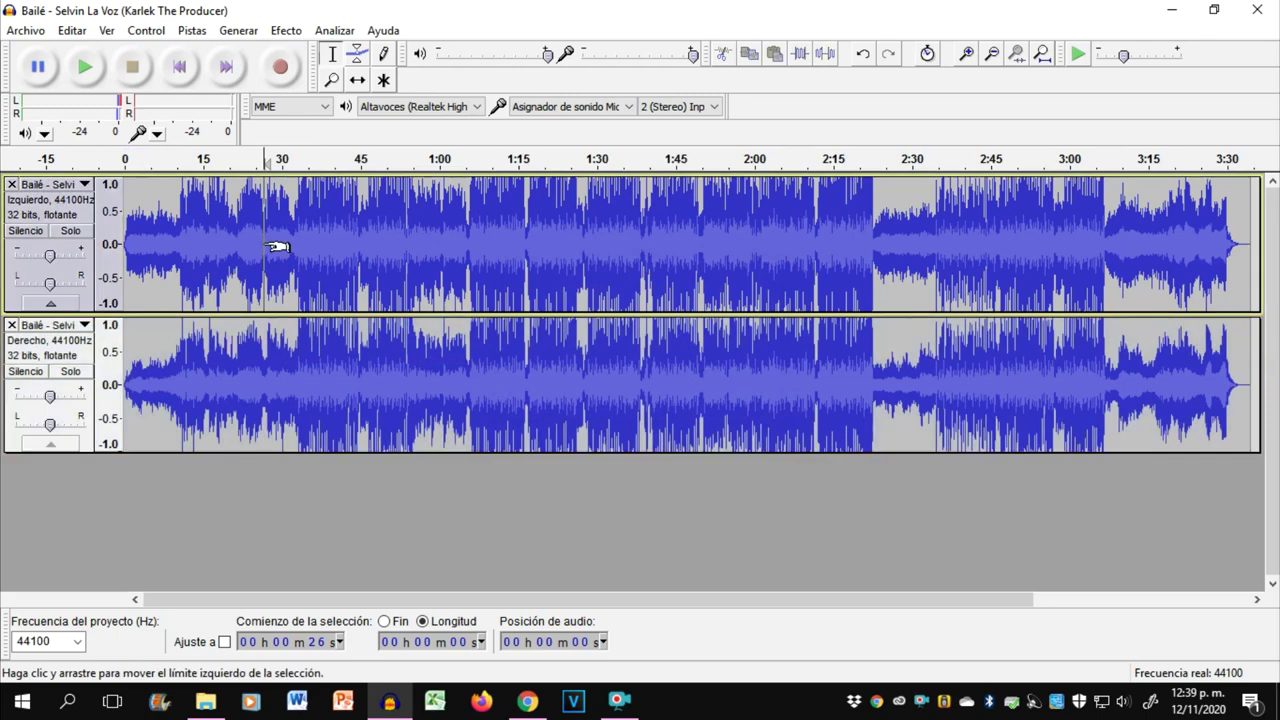
pyautogui.press('space')
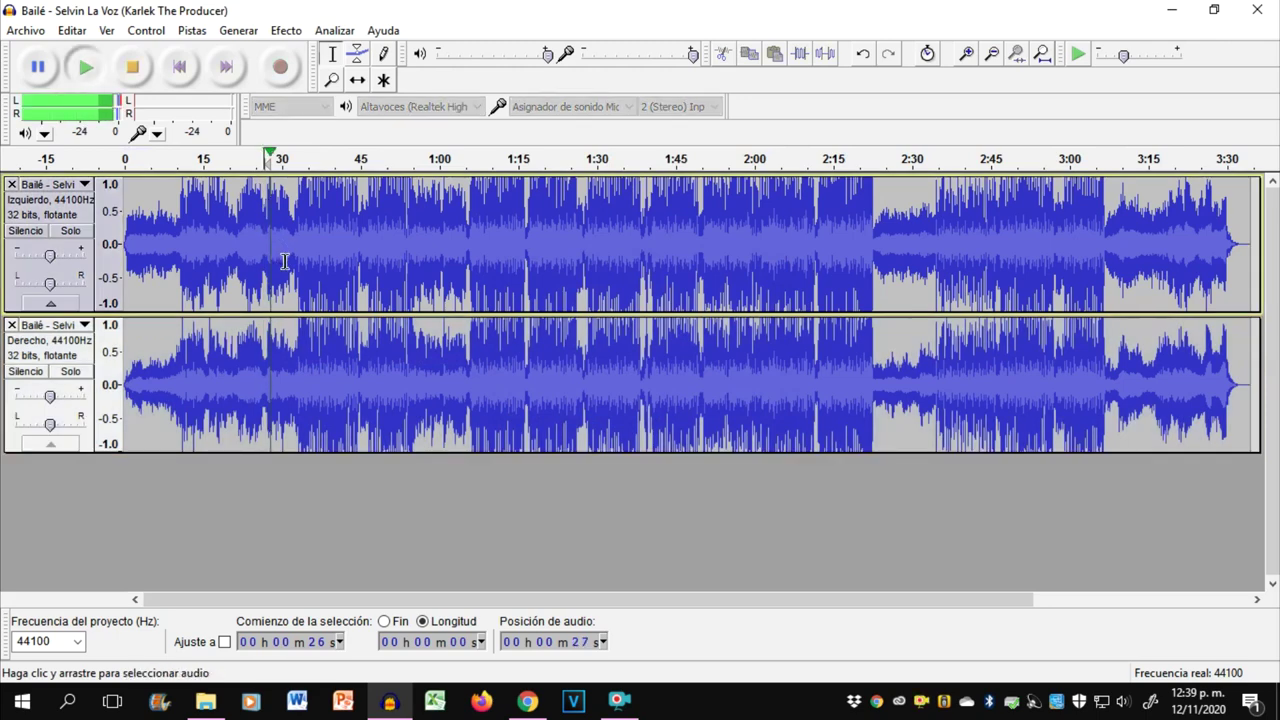
pyautogui.press('space')
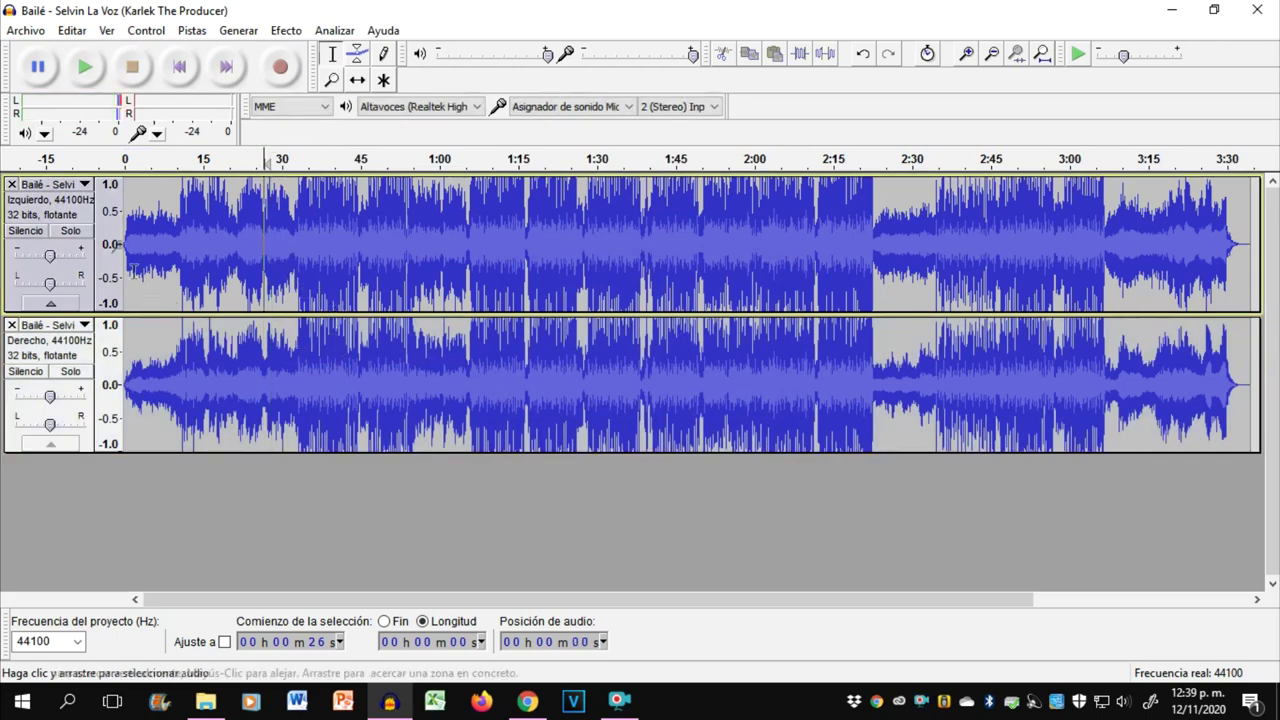
pyautogui.click(864, 54)
pyautogui.click(864, 54)
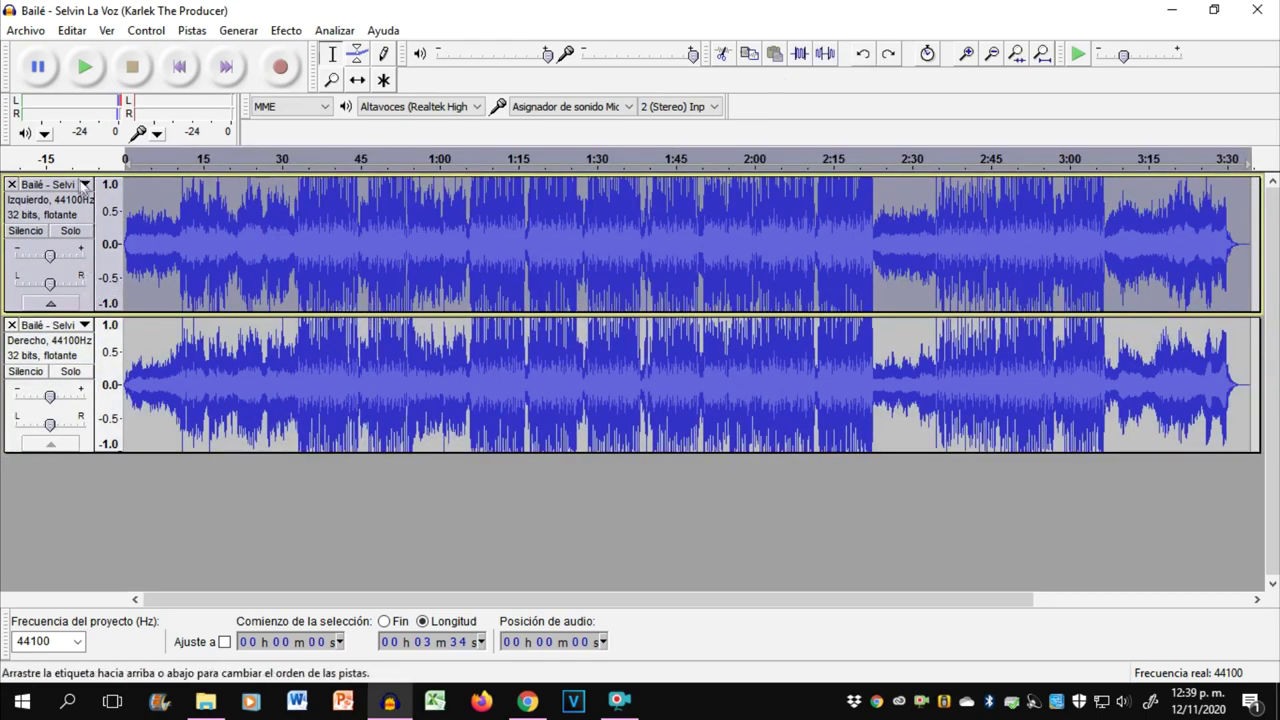
# - Set both the left and right channel tracks to mono
pyautogui.click(83, 185)
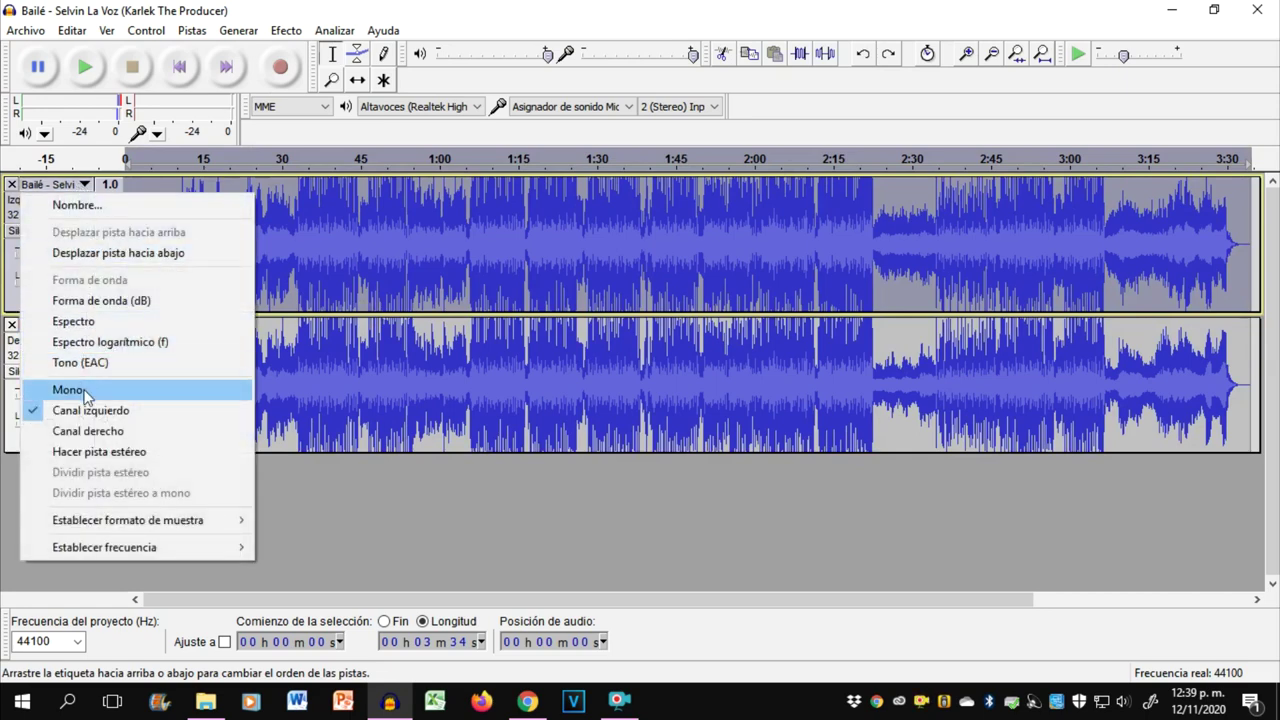
pyautogui.click(67, 389)
pyautogui.click(83, 325)
pyautogui.click(90, 511)
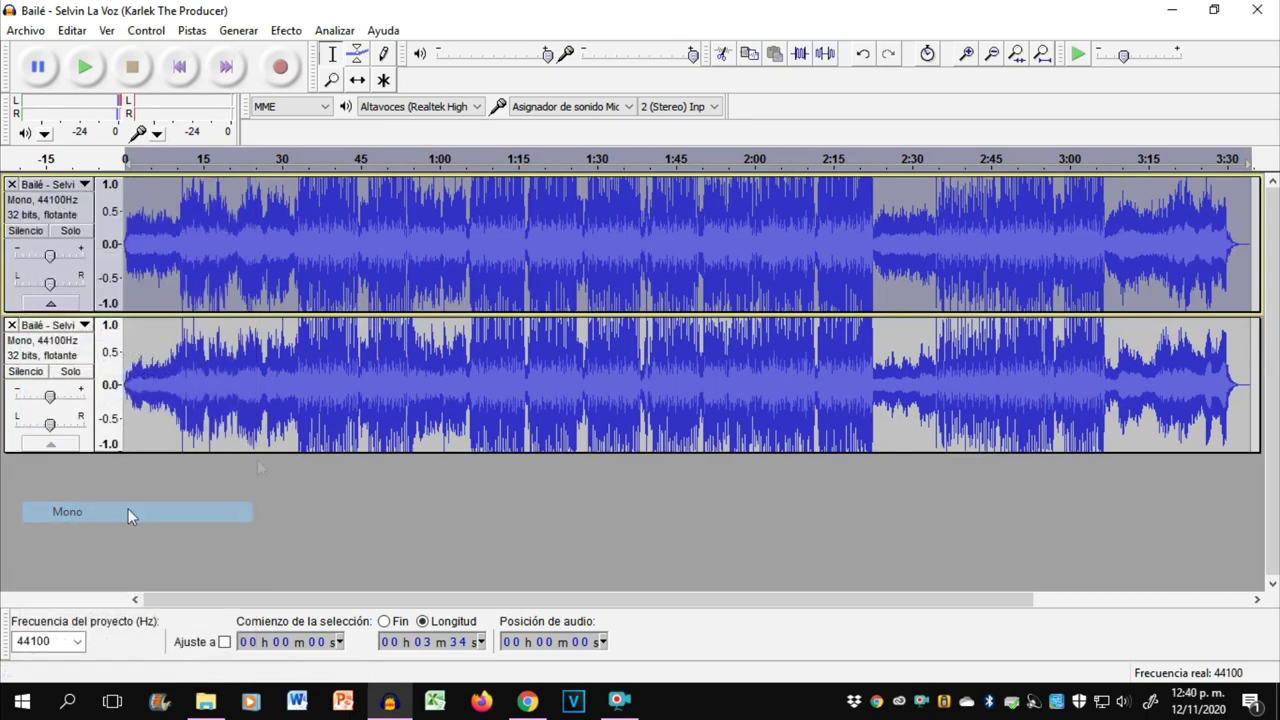
# - Invert the whole first mono track, play the result from about 0:26, and stop playback
pyautogui.click(286, 30)
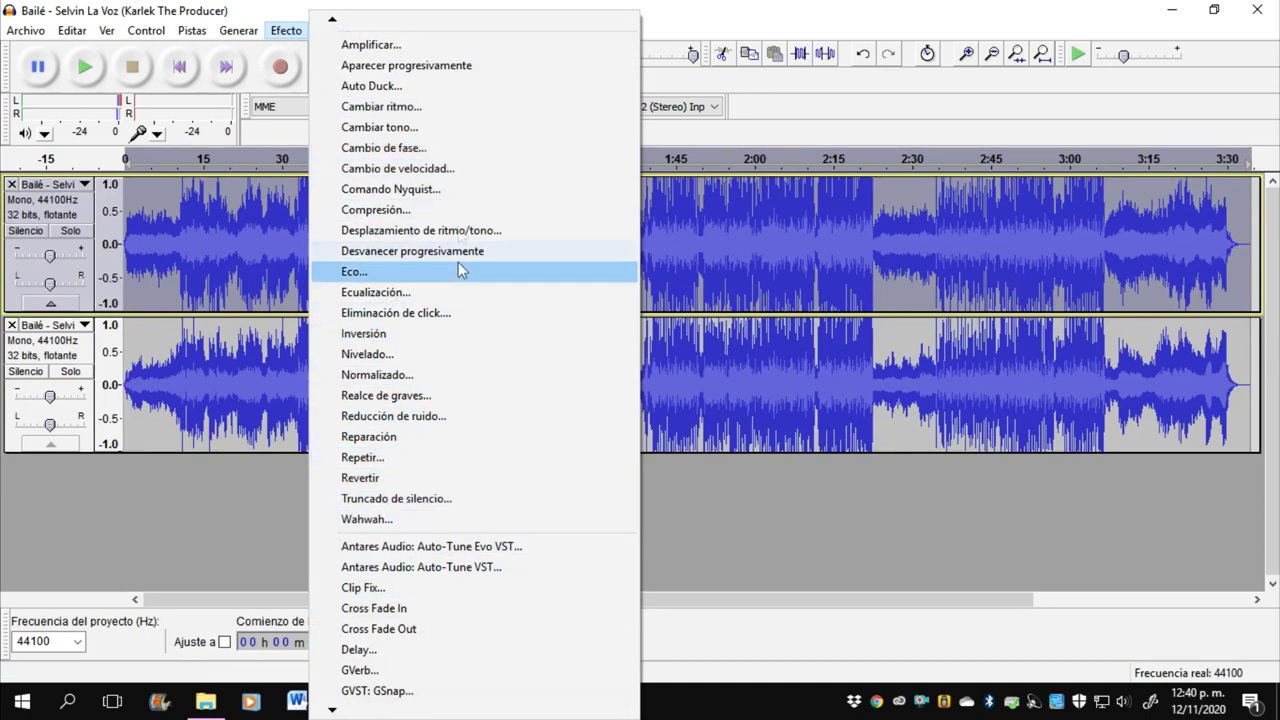
pyautogui.click(406, 338)
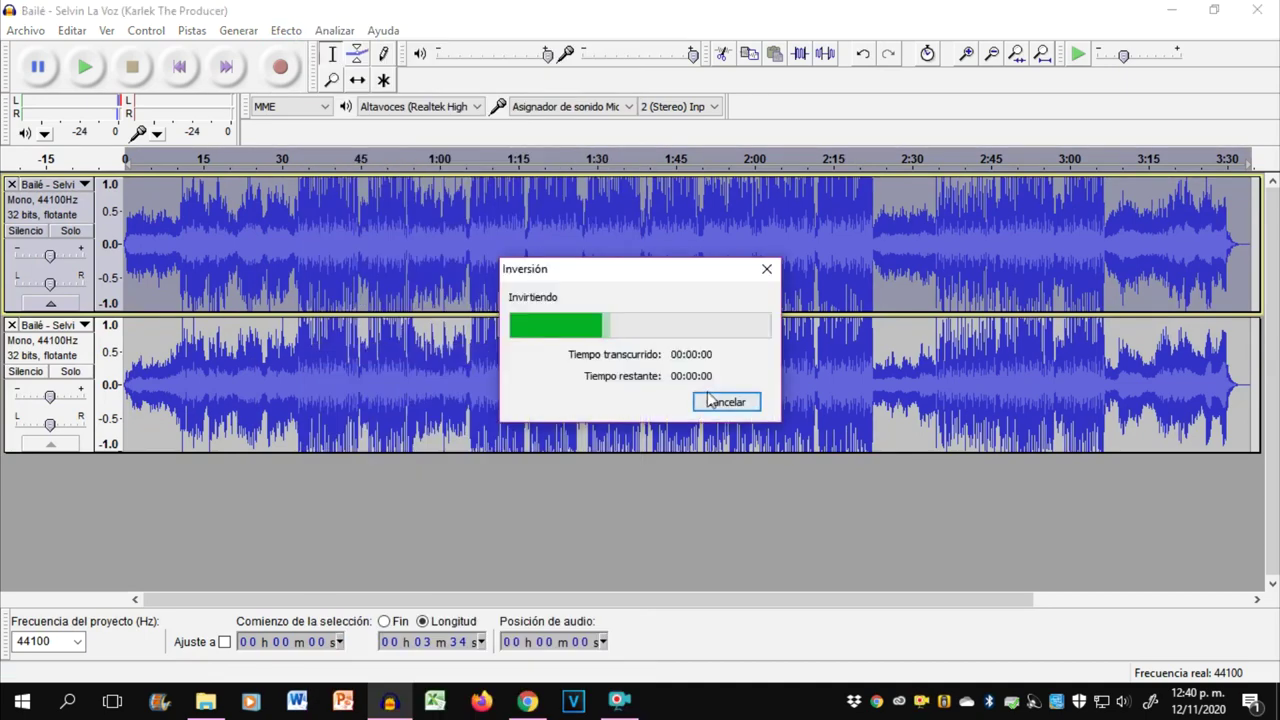
pyautogui.click(260, 234)
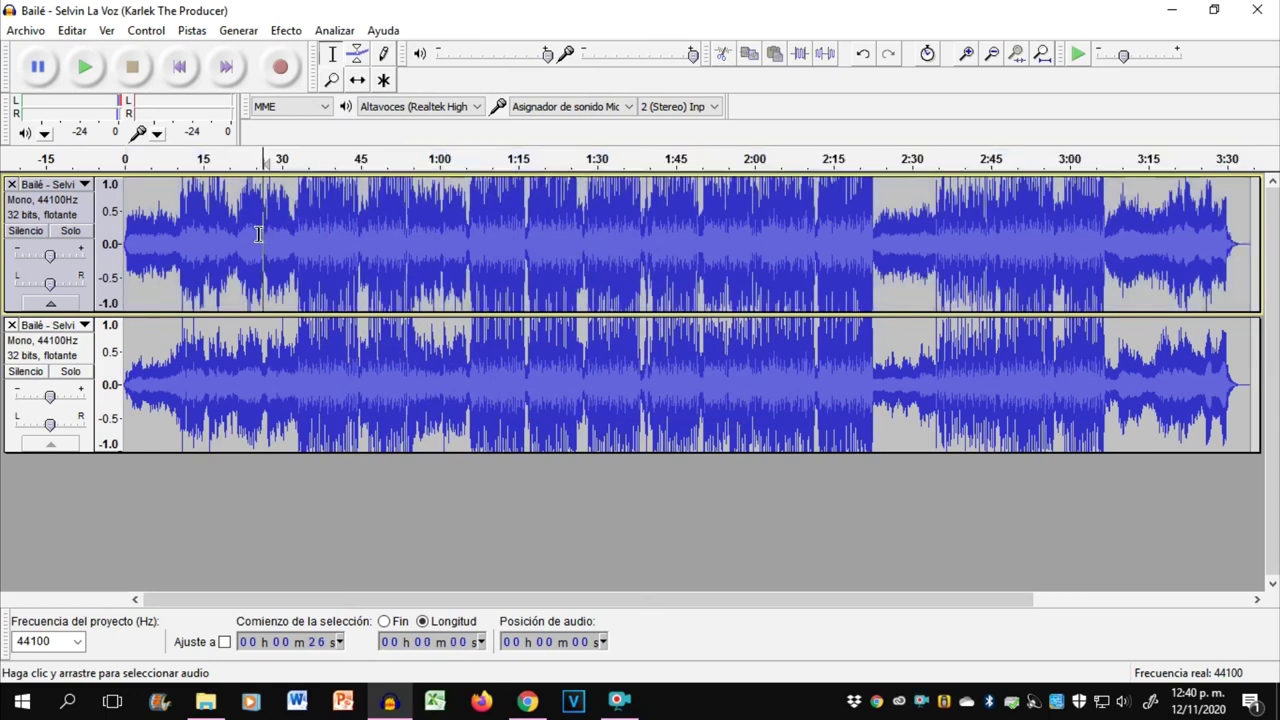
pyautogui.press('space')
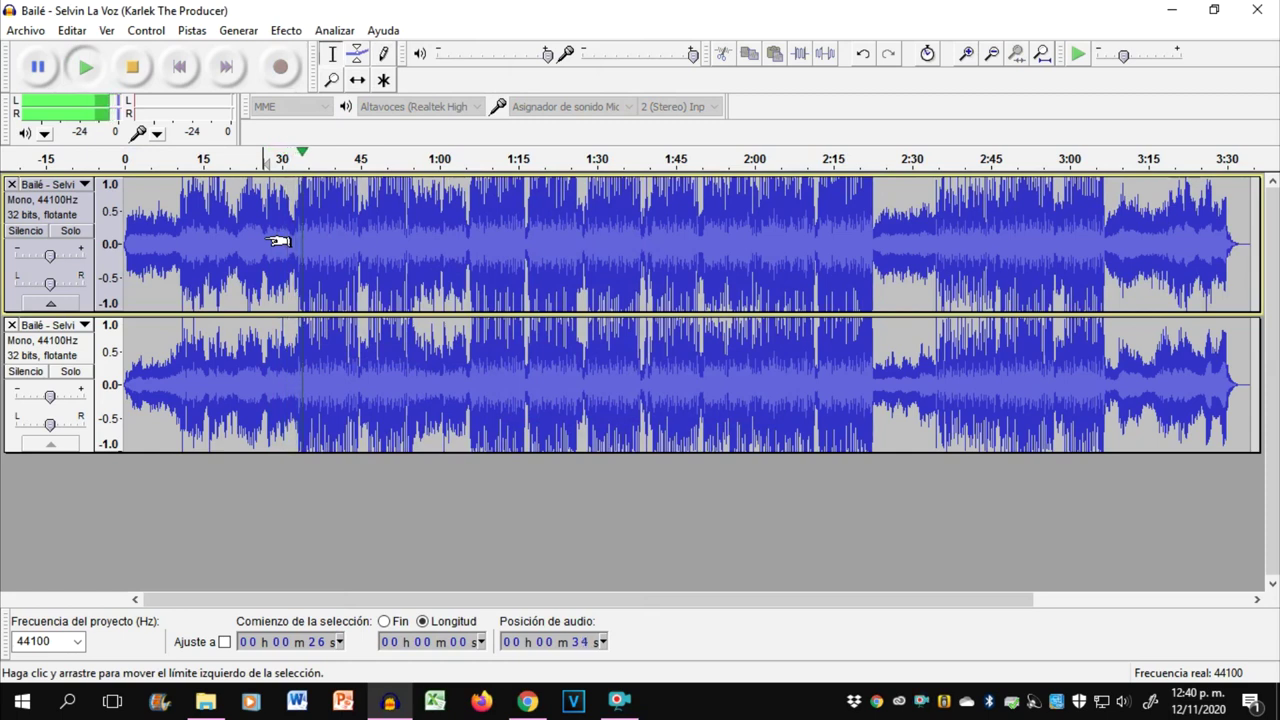
pyautogui.press('space')
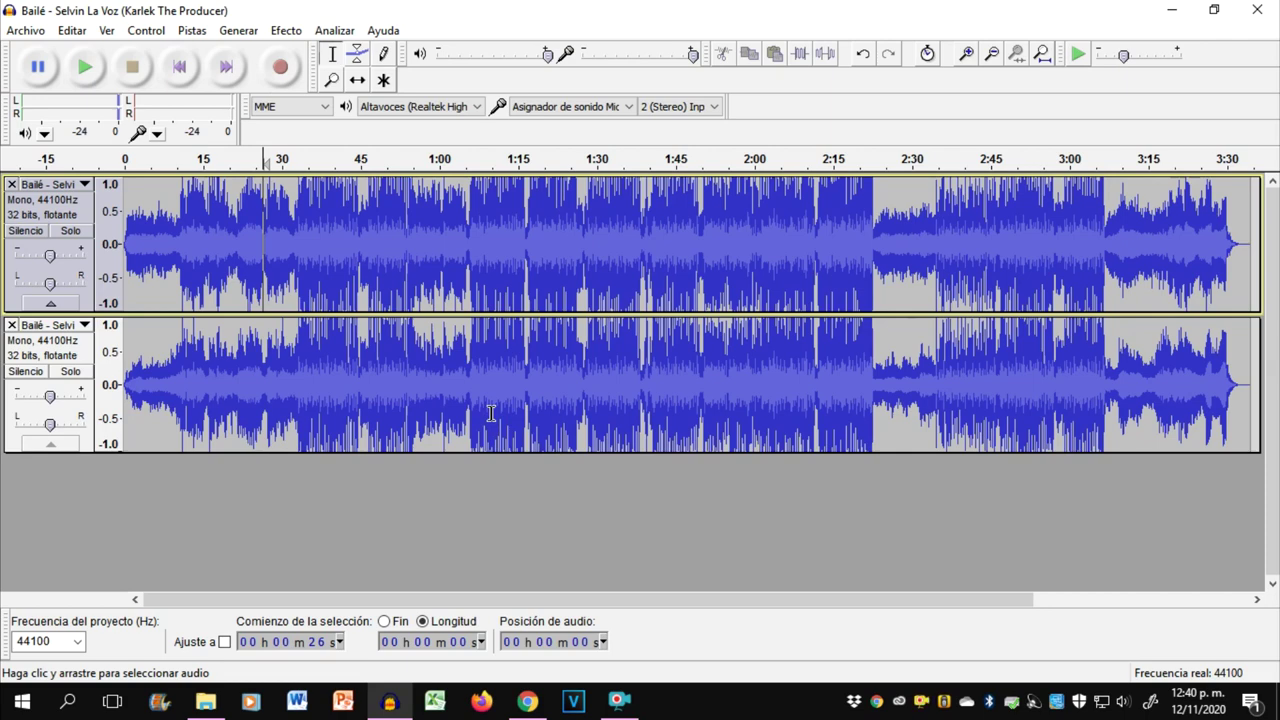
# - Switch to Chrome to view the creator's YouTube channel page, and return to Audacity
pyautogui.click(528, 700)
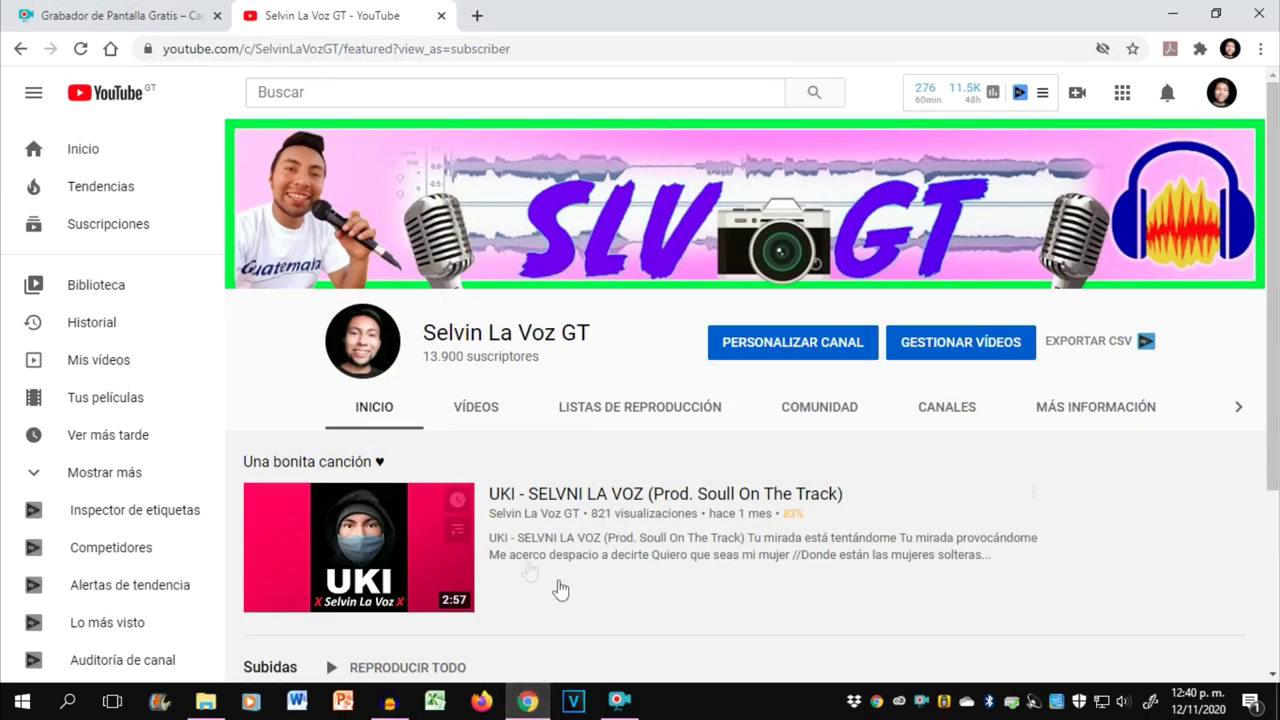
pyautogui.click(1176, 12)
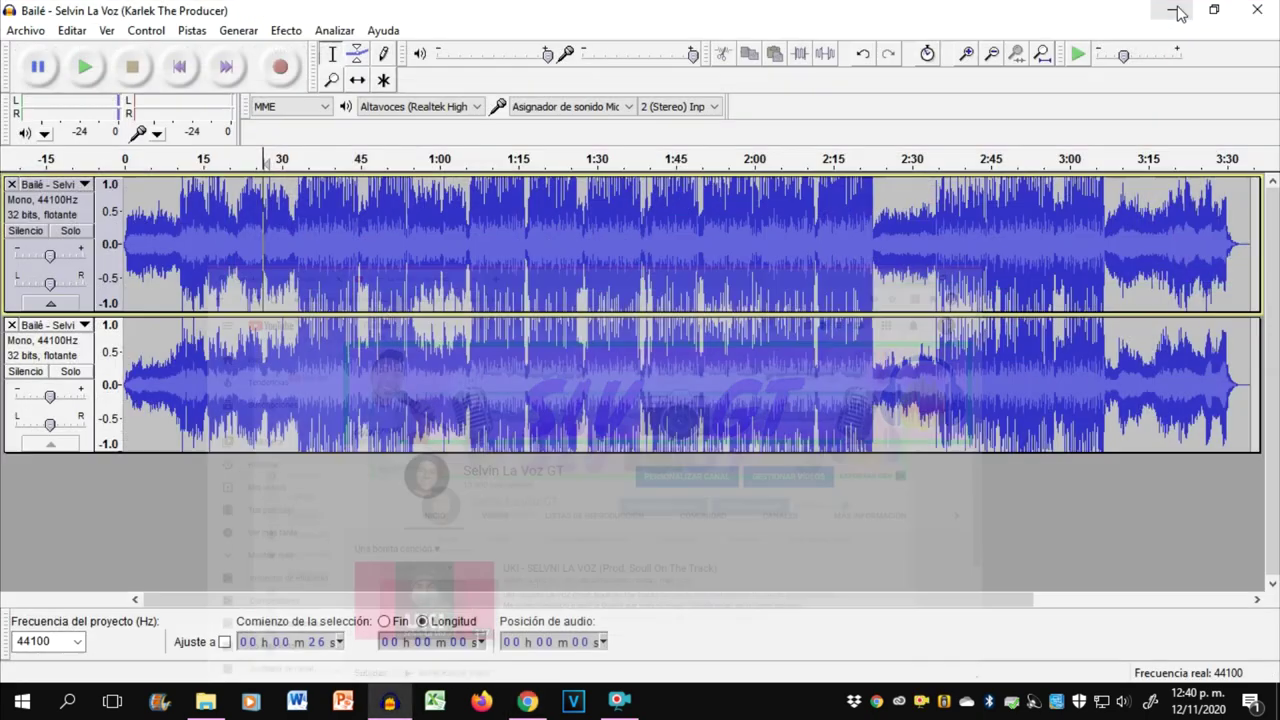